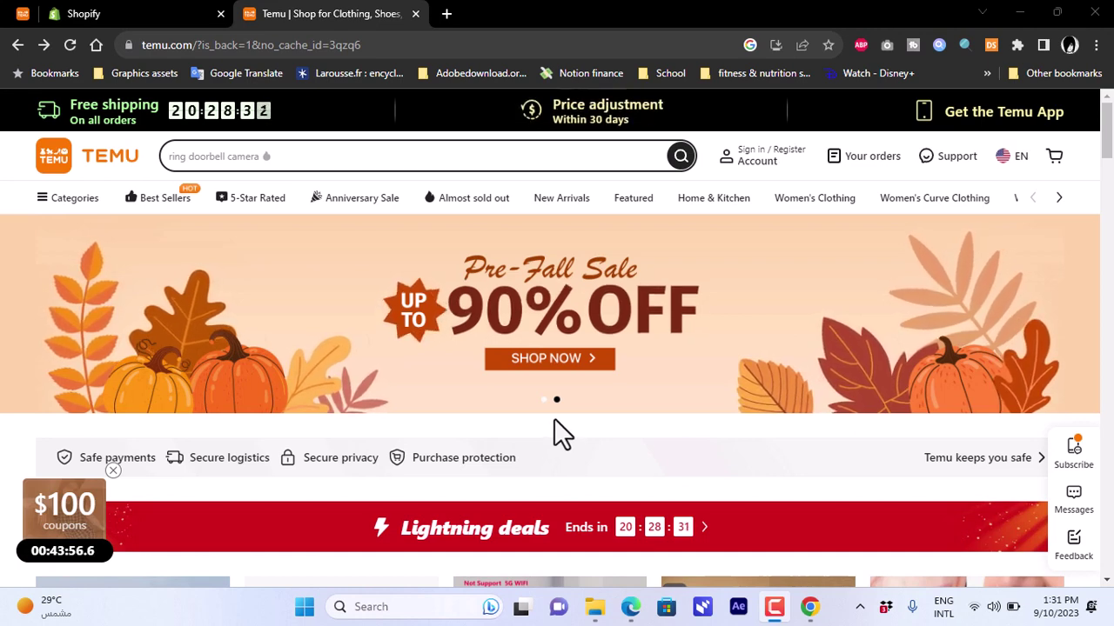
# - Open the Shopify Products list showing the Basic hoodie (350 in stock) and digital frame
pyautogui.click(126, 9)
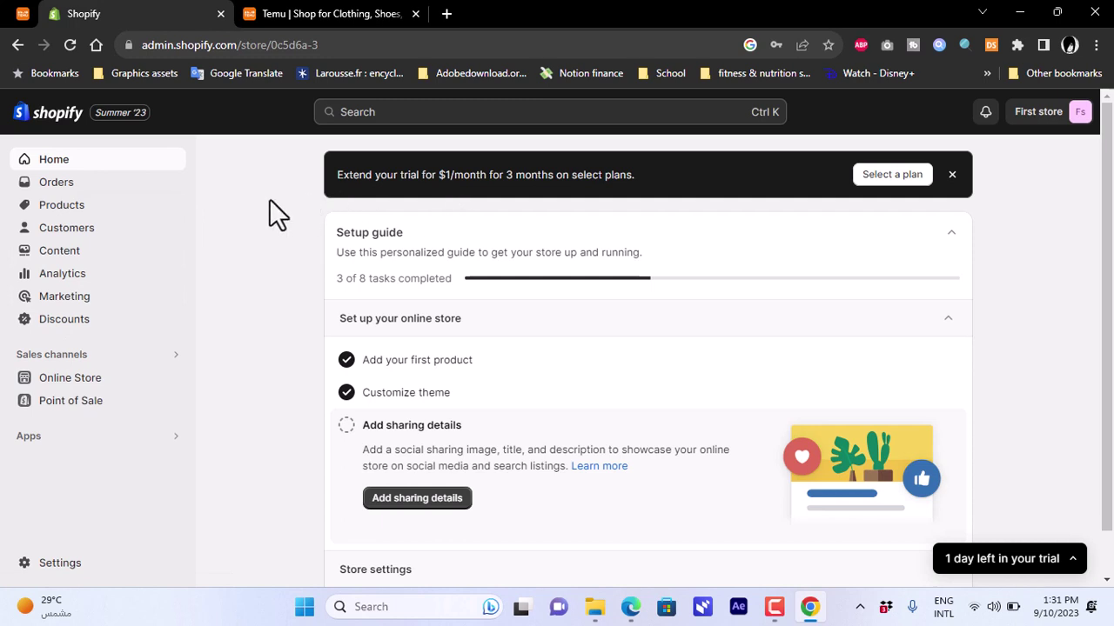
pyautogui.click(69, 209)
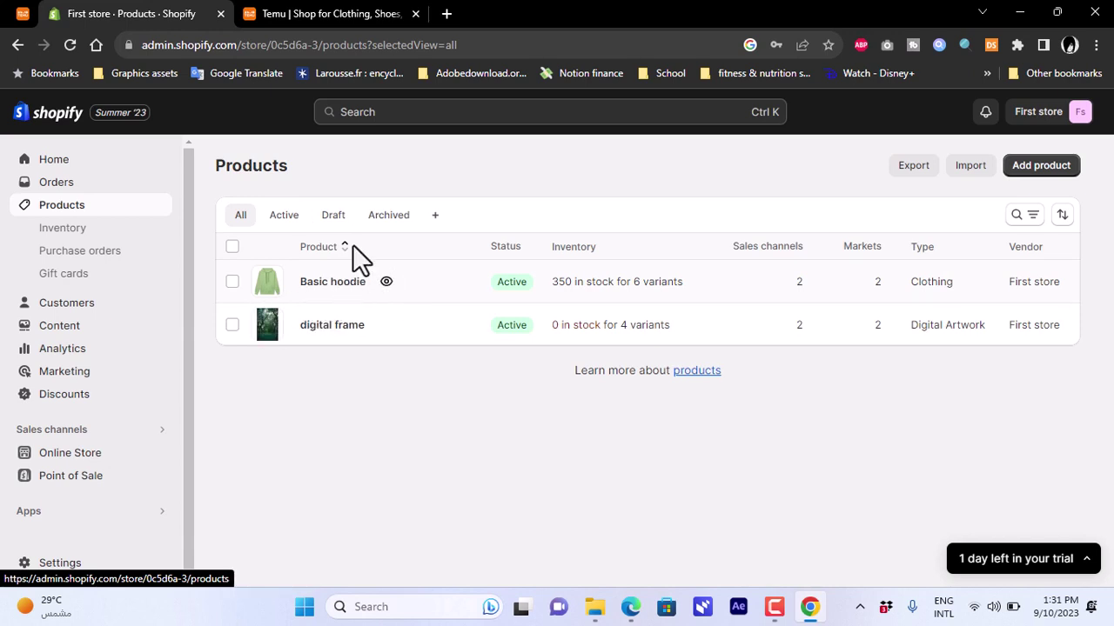
# - Return to the Temu home page and scroll to the Pre-Fall Sale banner and Lightning deals
pyautogui.click(341, 16)
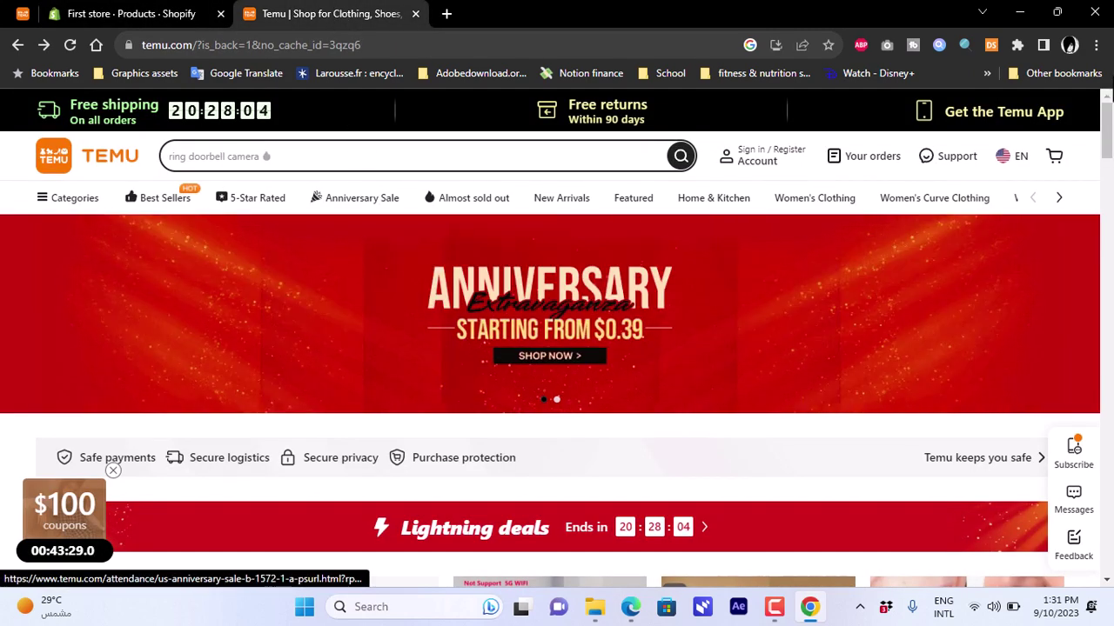
pyautogui.moveTo(1108, 138)
pyautogui.mouseDown()
pyautogui.moveTo(1110, 155)
pyautogui.moveTo(1109, 117)
pyautogui.mouseUp()
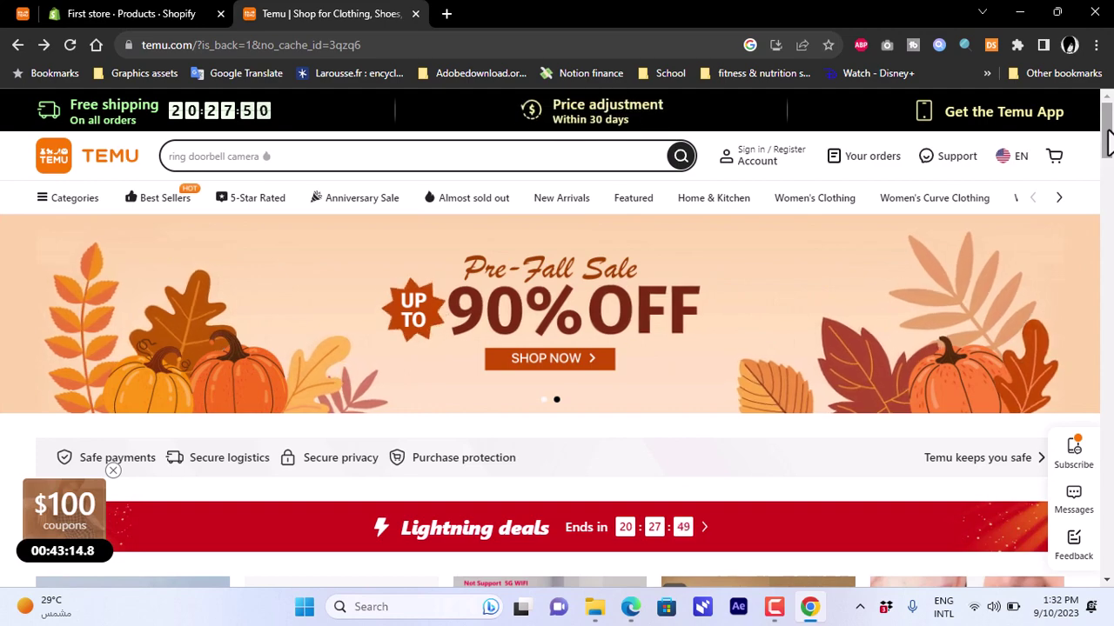
pyautogui.moveTo(1106, 144)
pyautogui.mouseDown()
pyautogui.moveTo(1107, 174)
pyautogui.moveTo(1108, 129)
pyautogui.mouseUp()
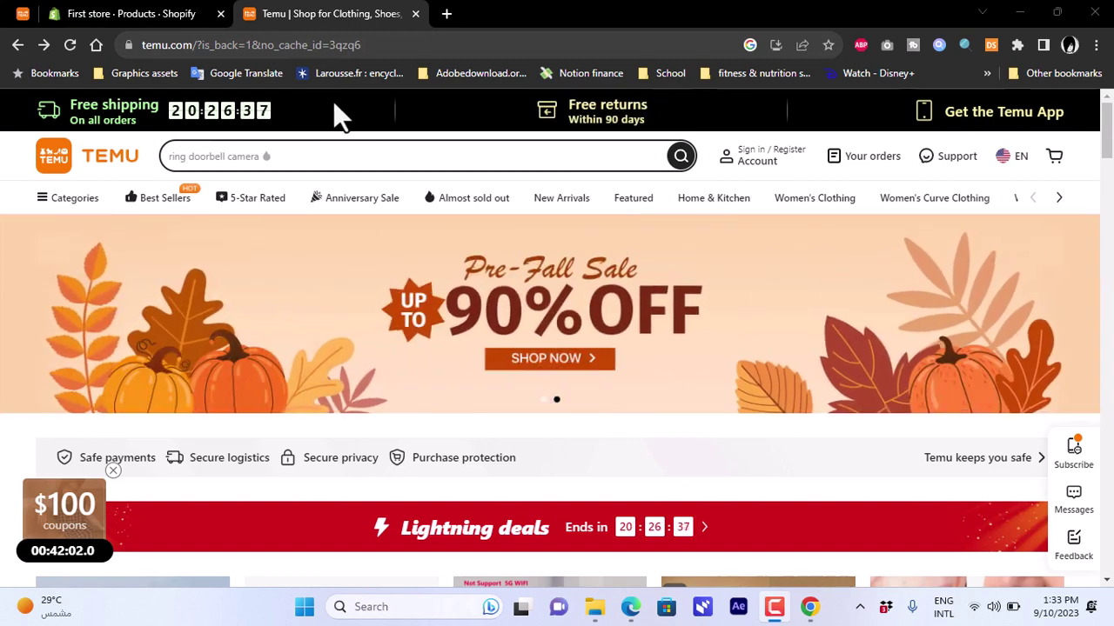
pyautogui.click(1014, 47)
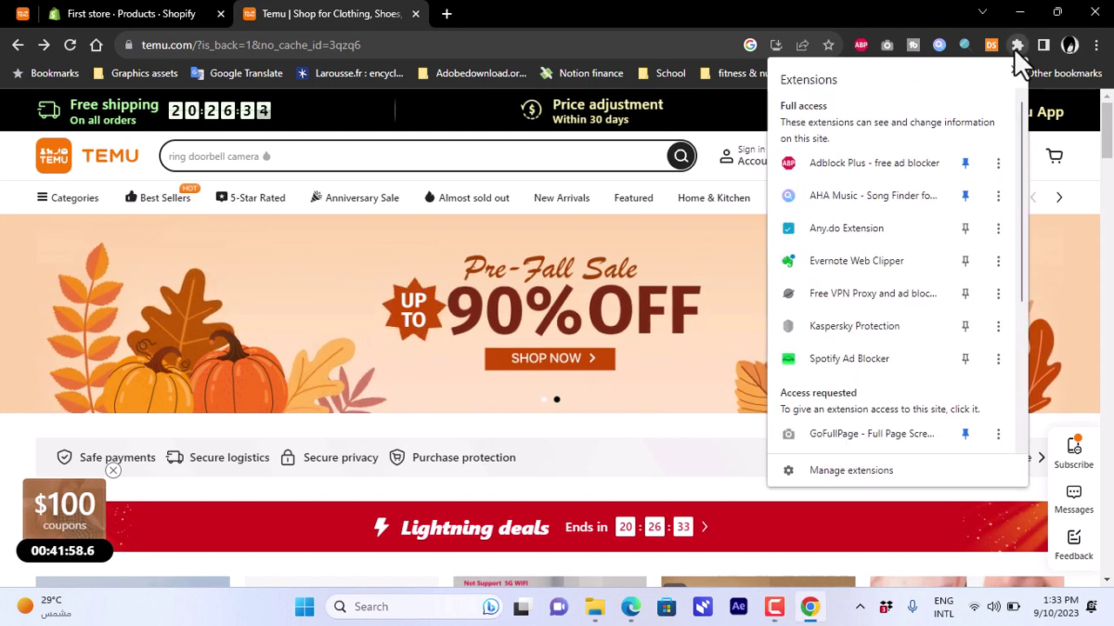
pyautogui.moveTo(1022, 117); pyautogui.dragTo(979, 284)
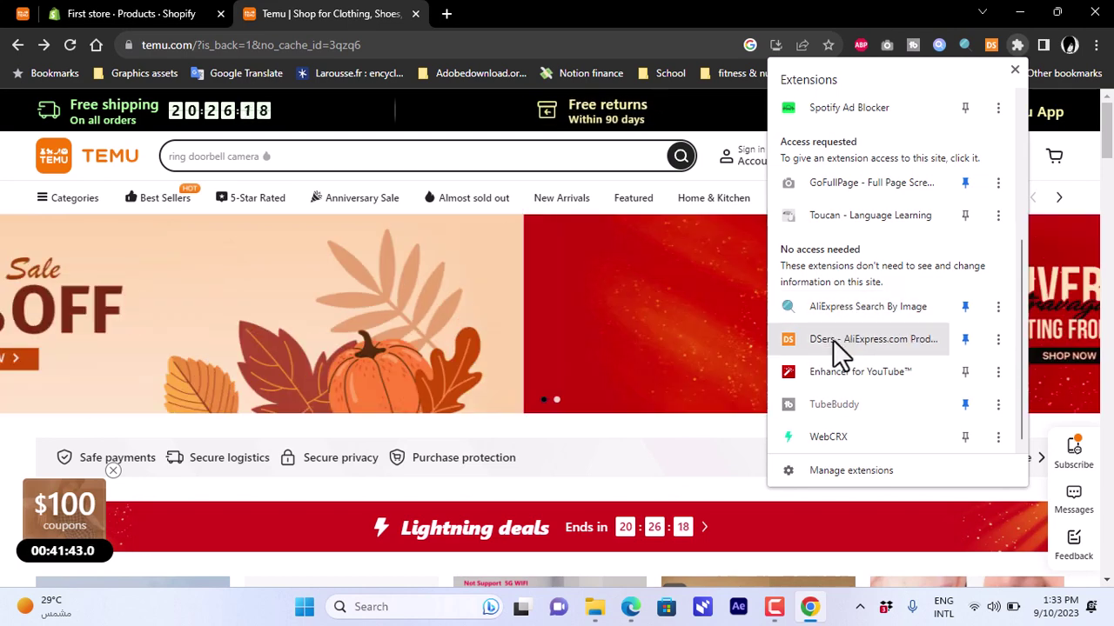
pyautogui.scroll(1, 983, 102)
# - Close the extensions list and browse Temu's Best Sellers grid down to the $79.97 juicer
pyautogui.click(1014, 69)
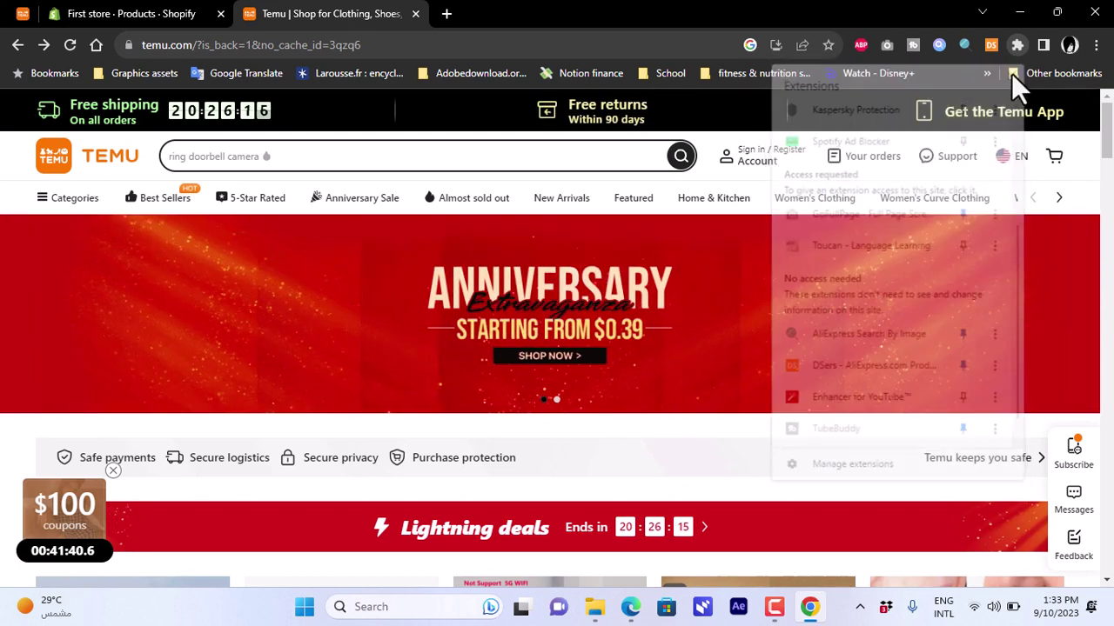
pyautogui.scroll(-1, 1016, 110)
pyautogui.scroll(-3, 110, 322)
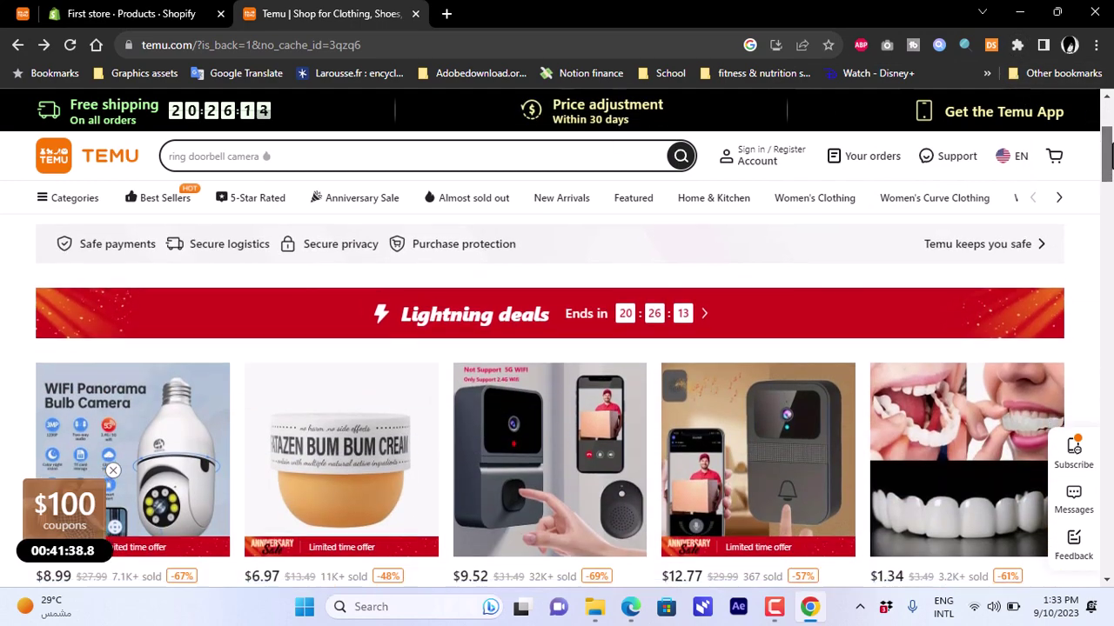
pyautogui.scroll(4, 110, 323)
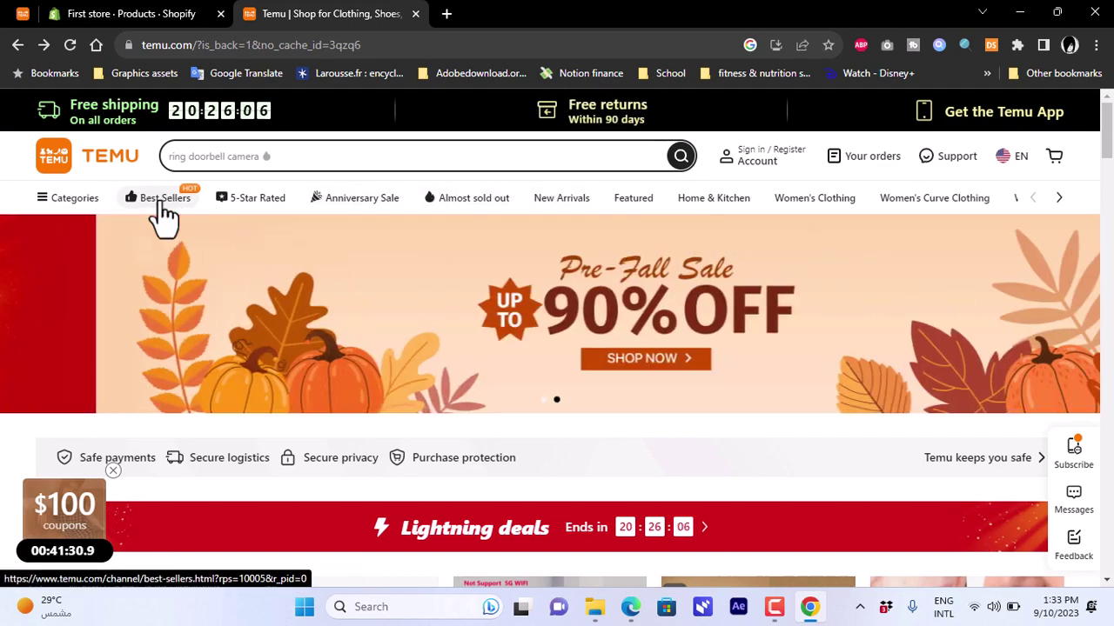
pyautogui.click(158, 203)
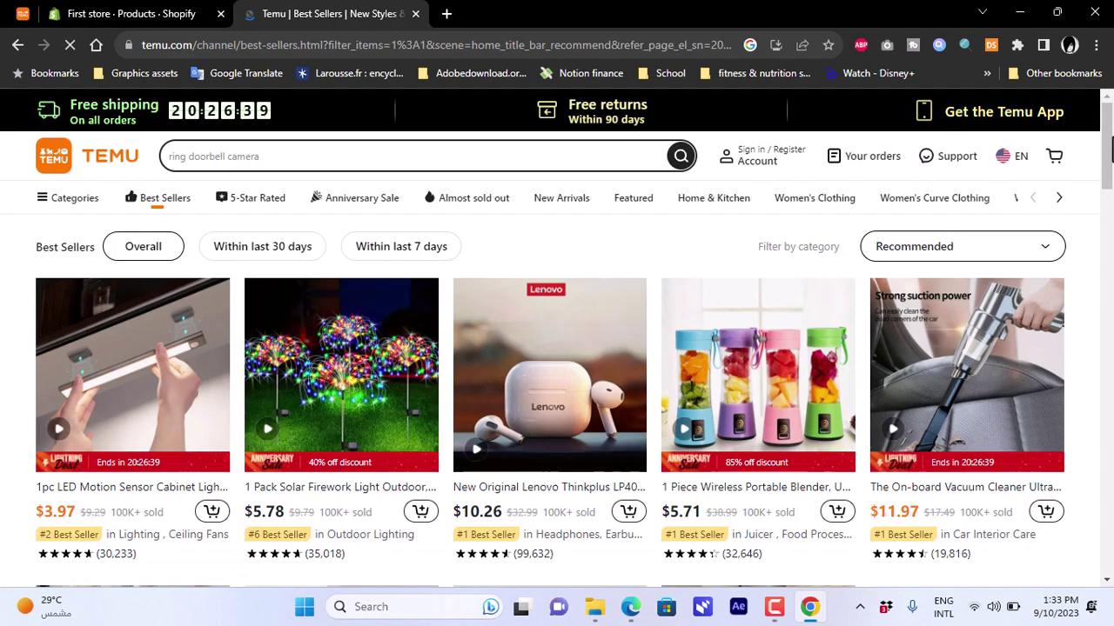
pyautogui.moveTo(1111, 148); pyautogui.dragTo(1023, 235)
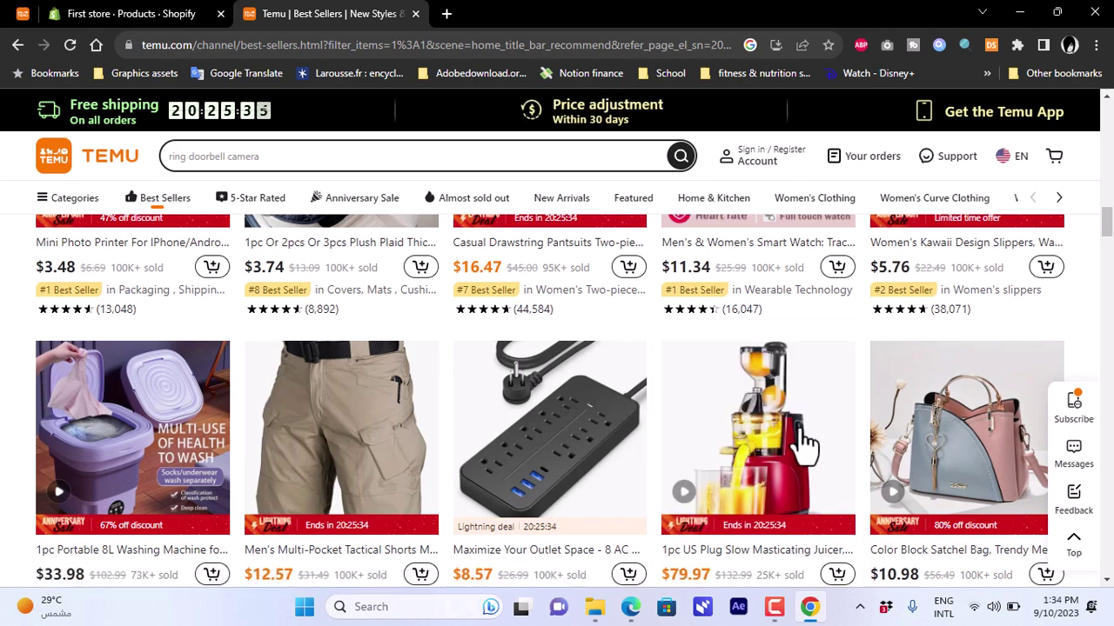
# - Open the 1pc US Plug Slow Masticating Juicer page ($79.97) and scroll to its photo
pyautogui.click(772, 450)
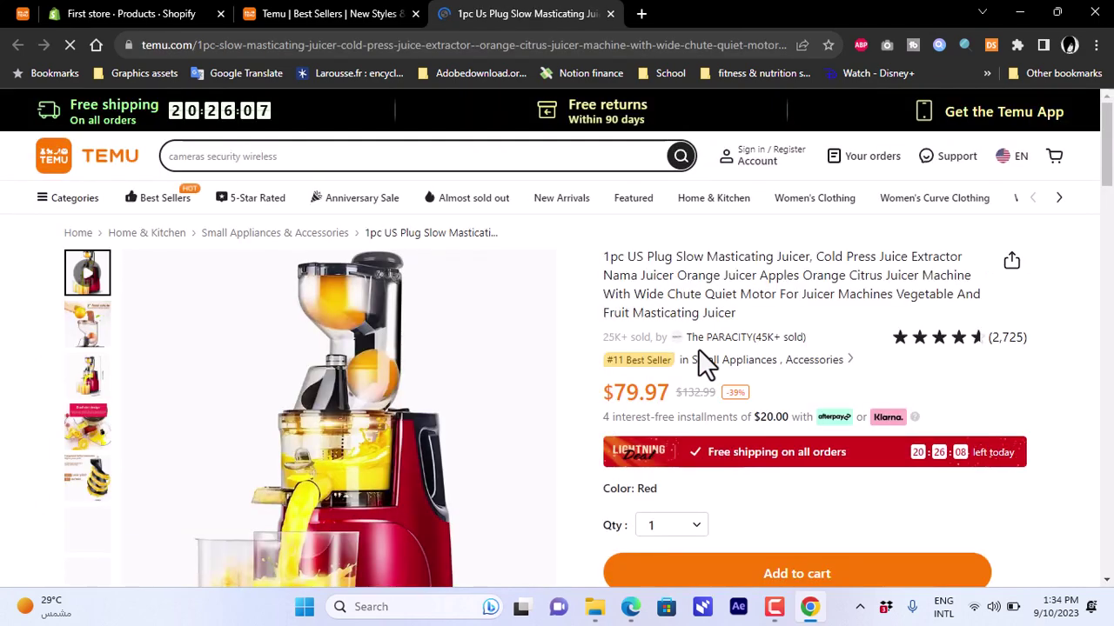
pyautogui.scroll(-2, 557, 339)
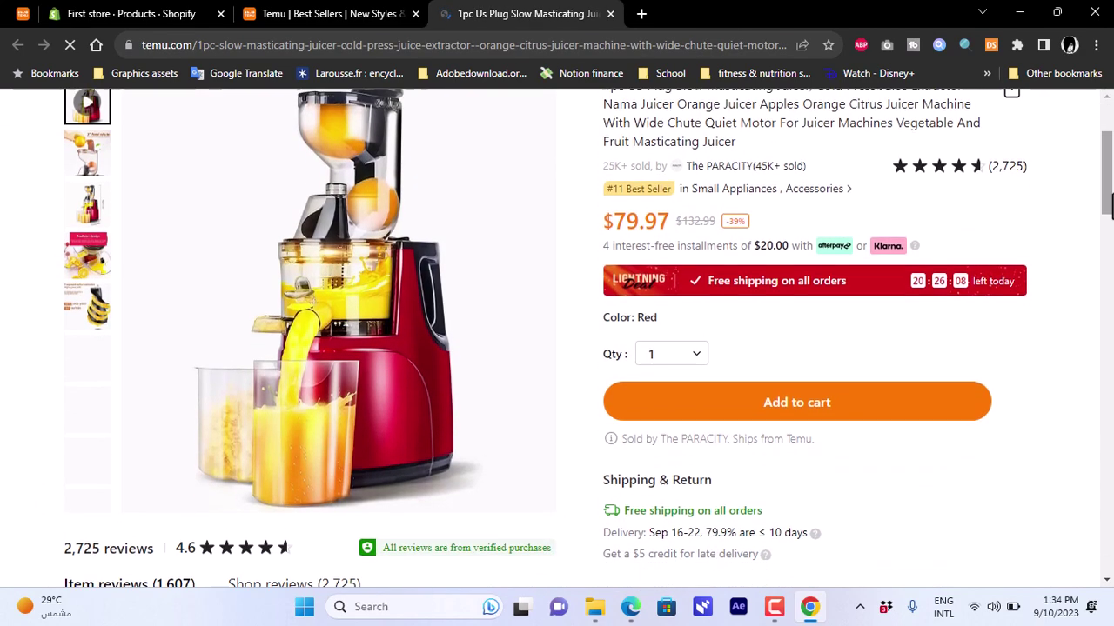
pyautogui.moveTo(1107, 191); pyautogui.dragTo(1108, 165)
pyautogui.moveTo(1107, 100); pyautogui.dragTo(271, 317)
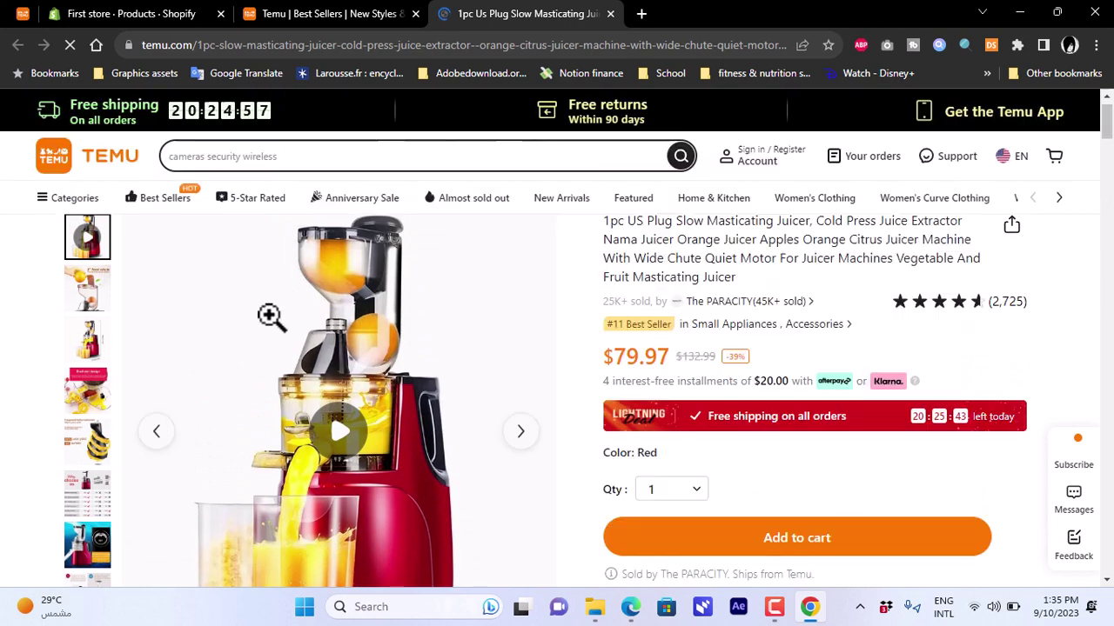
# - Run Search AliExpress By Image on the juicer photo to get Aliseeks results
pyautogui.rightClick(271, 316)
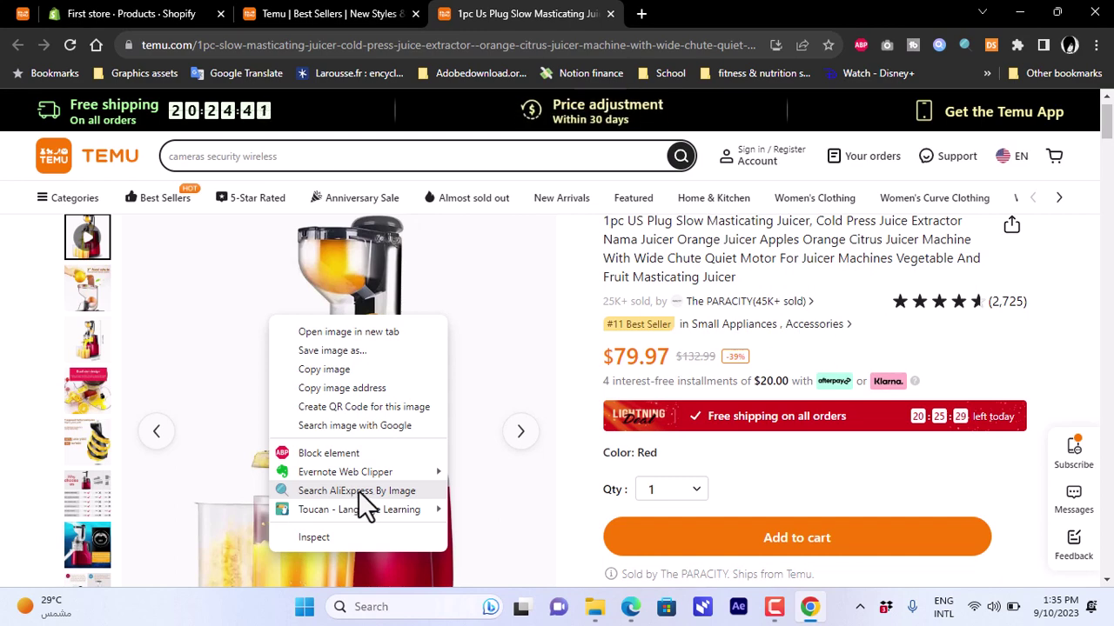
pyautogui.press('Escape')
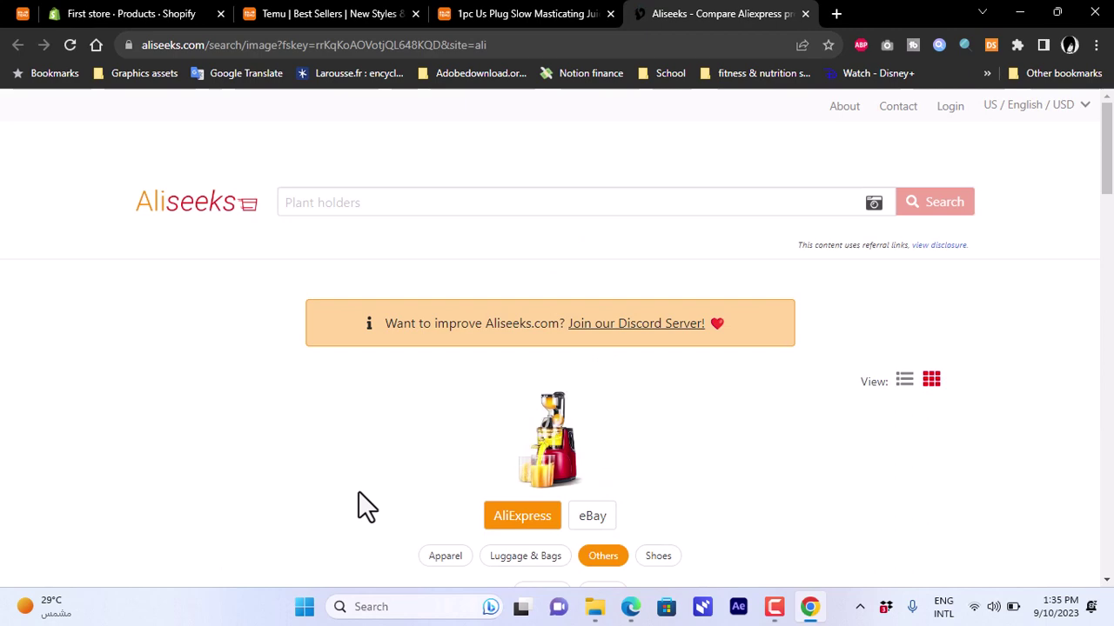
# - Sort the Aliseeks juicer matches by ascending price, starting at US $37.72
pyautogui.moveTo(1109, 185); pyautogui.dragTo(1108, 238)
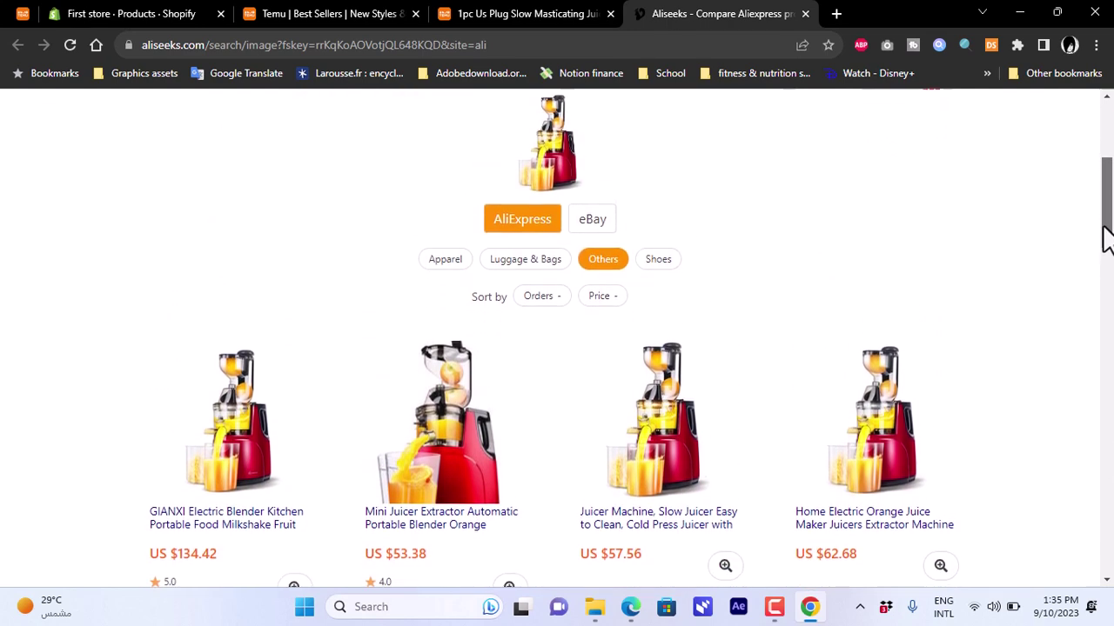
pyautogui.click(609, 296)
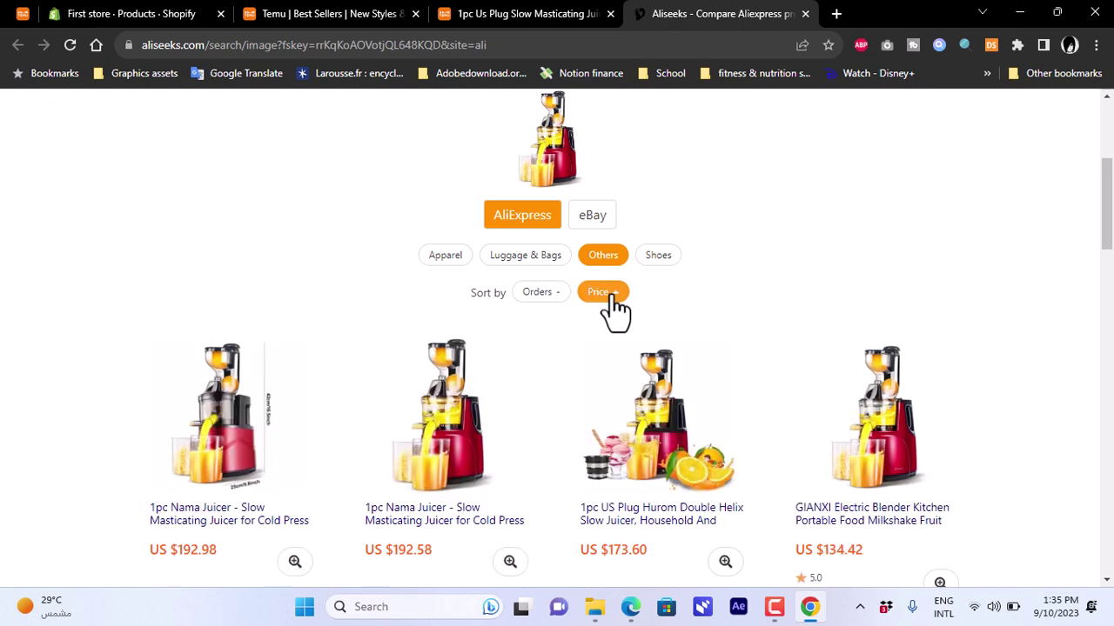
pyautogui.click(609, 296)
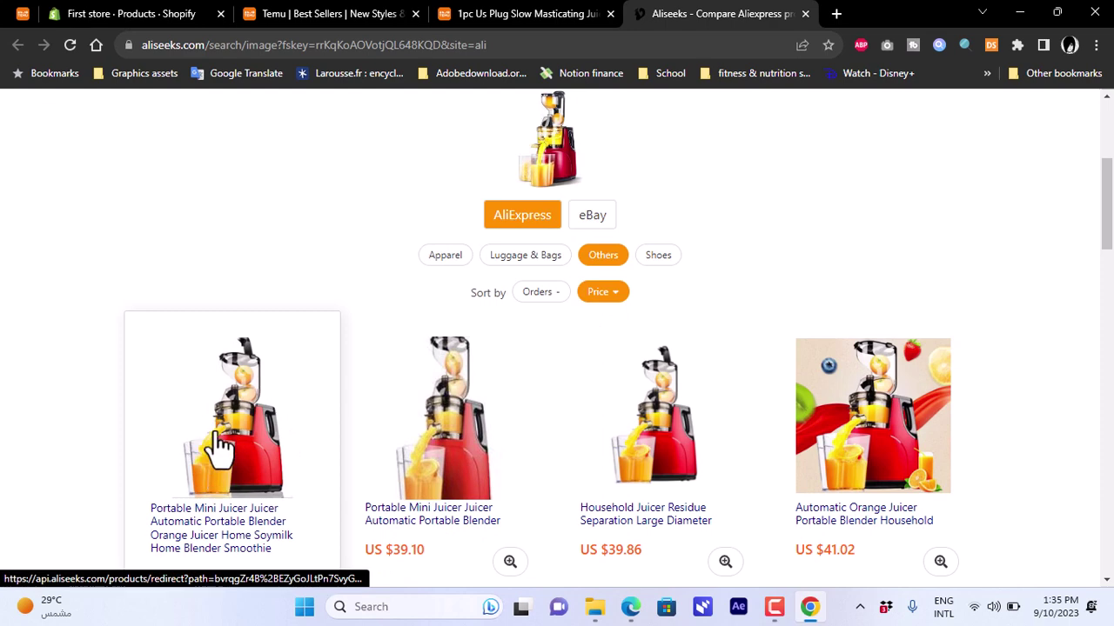
pyautogui.scroll(-2, 353, 359)
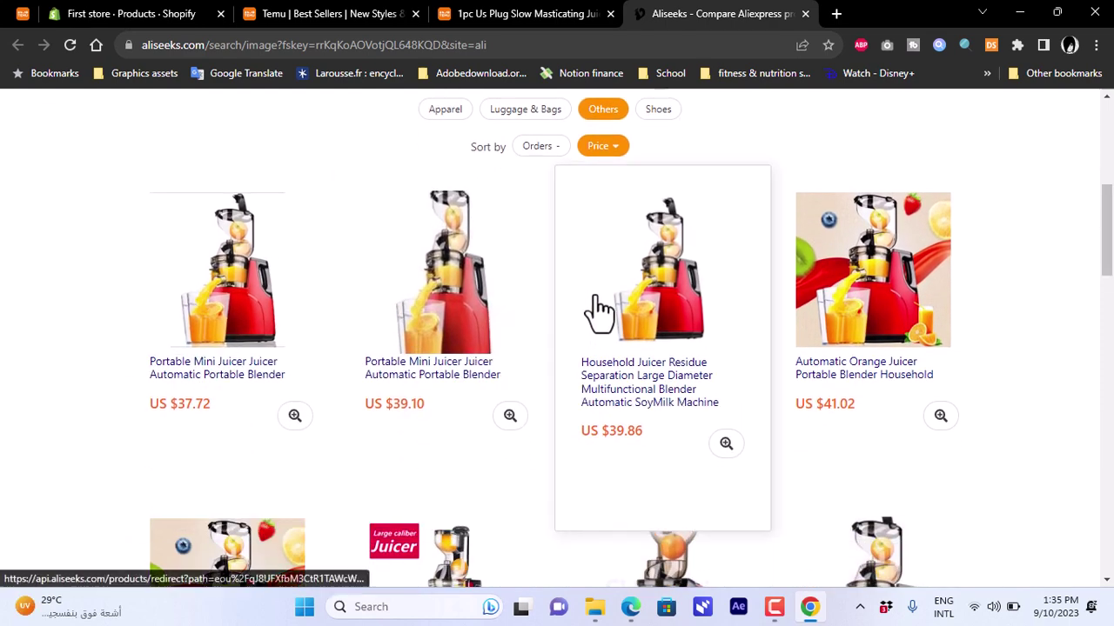
pyautogui.moveTo(1109, 210); pyautogui.dragTo(1108, 262)
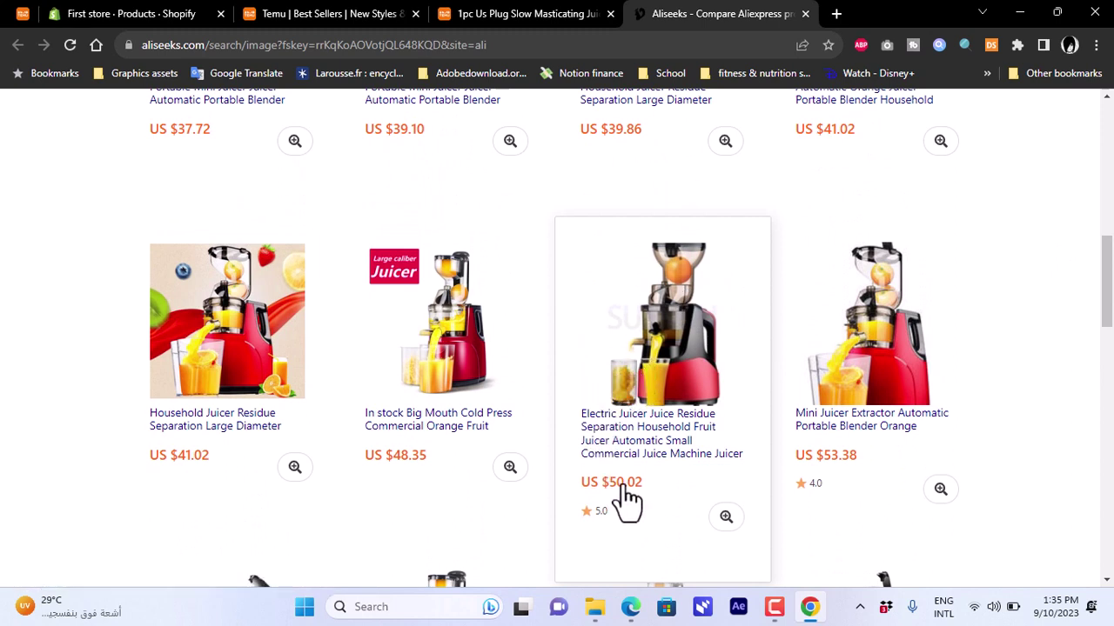
# - Open the Electric Juicer Juice Residue Separation listing and review its $39.96 price, red colour and 220V options
pyautogui.click(668, 369)
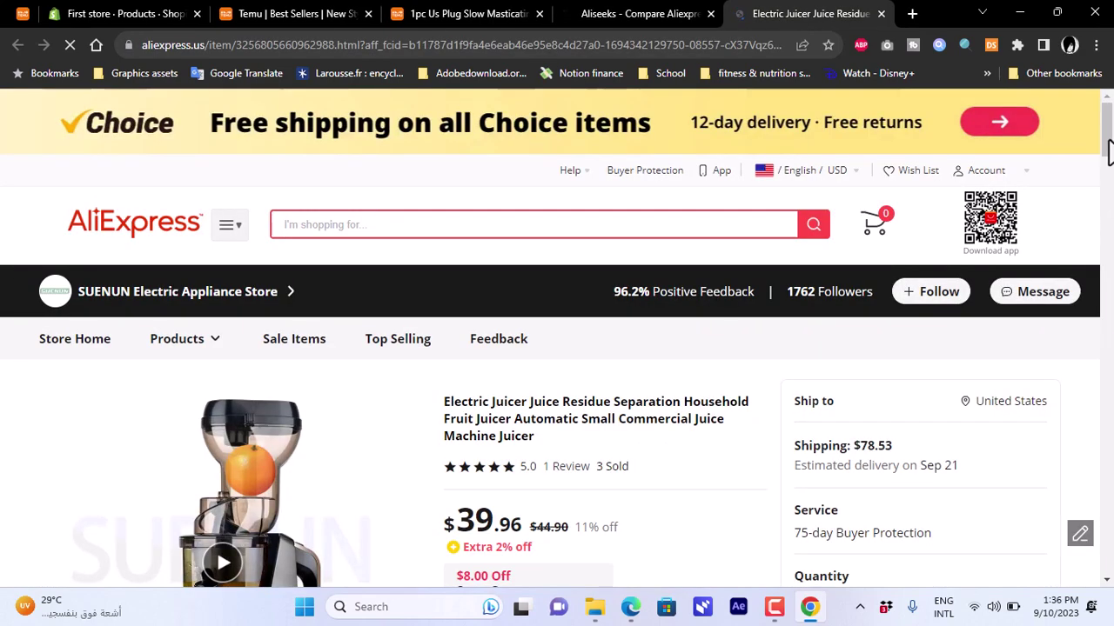
pyautogui.moveTo(1109, 149); pyautogui.dragTo(1110, 174)
pyautogui.scroll(2, 1110, 178)
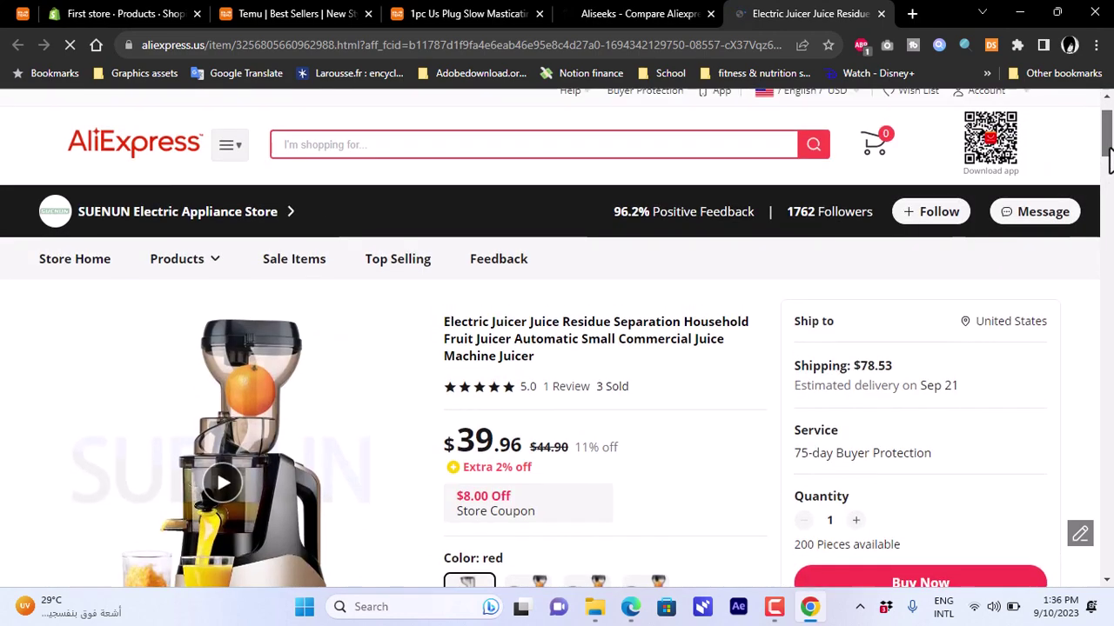
pyautogui.scroll(-3, 1110, 178)
pyautogui.scroll(1, 1109, 174)
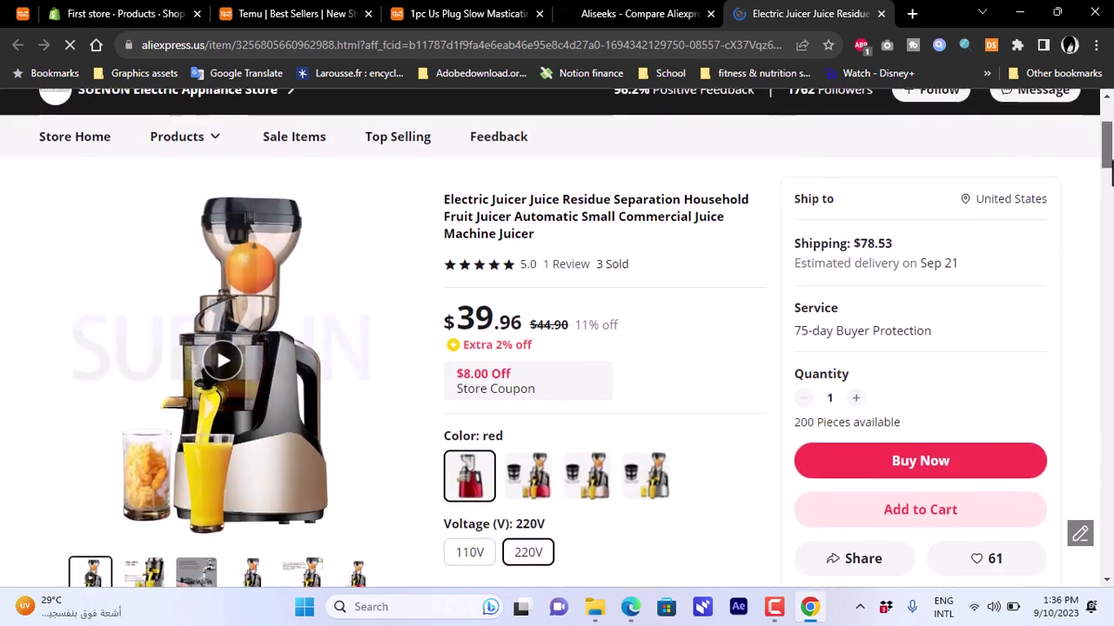
pyautogui.scroll(-2, 1109, 174)
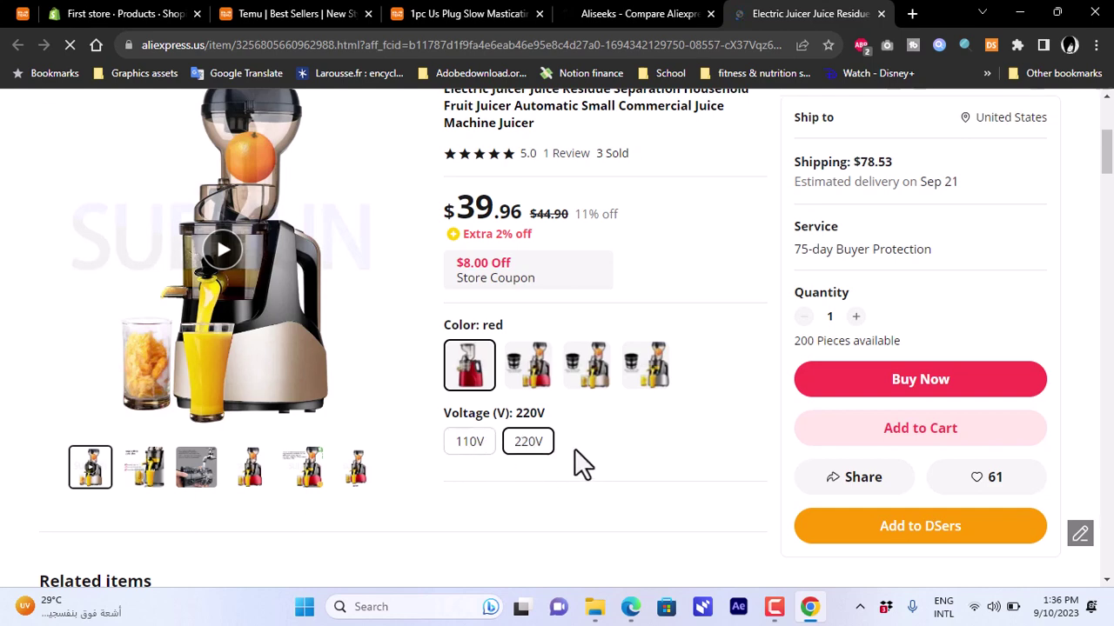
pyautogui.moveTo(1106, 152)
pyautogui.mouseDown()
pyautogui.moveTo(1106, 113)
pyautogui.moveTo(1107, 300)
pyautogui.moveTo(1108, 115)
pyautogui.moveTo(1107, 148)
pyautogui.mouseUp()
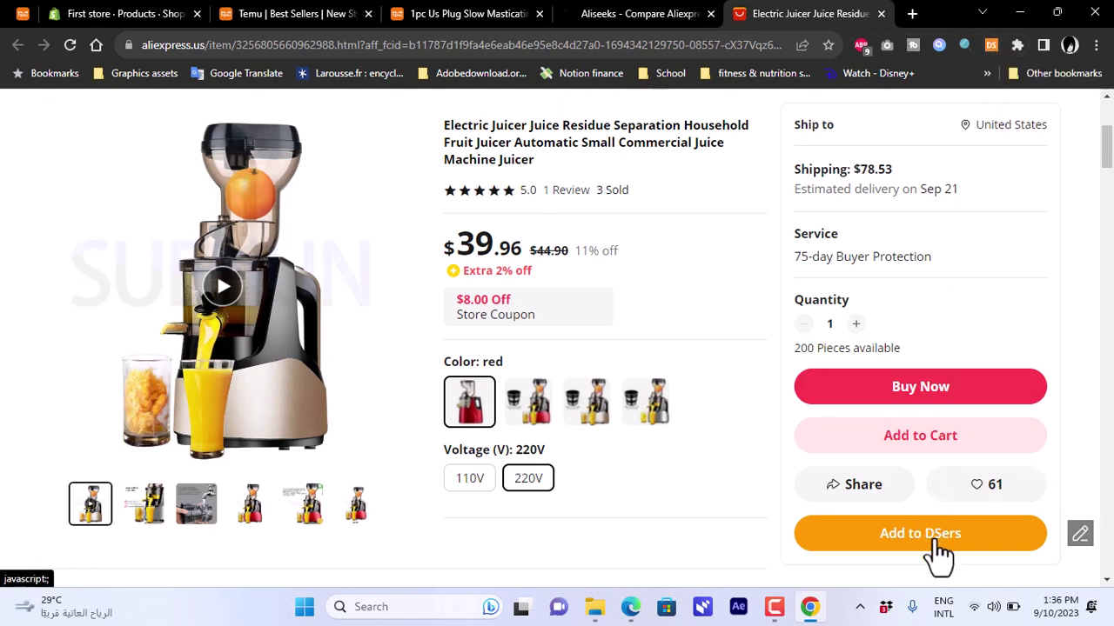
# - Search the Shopify App Store for 'dsers' and start installing DSers-AliExpress Dropshipping
pyautogui.click(131, 13)
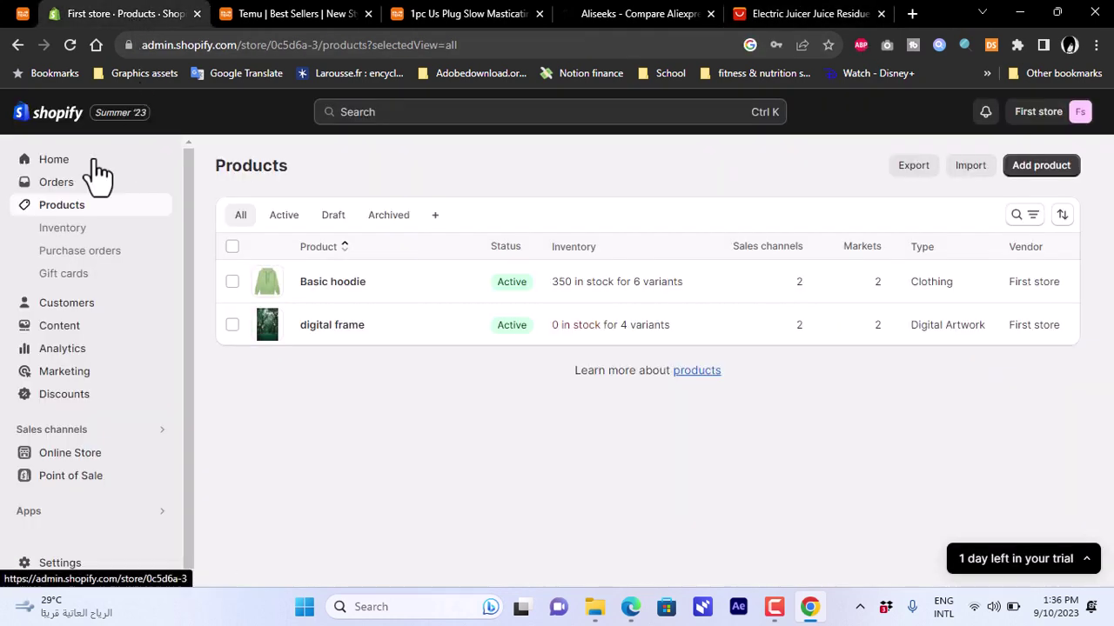
pyautogui.click(28, 513)
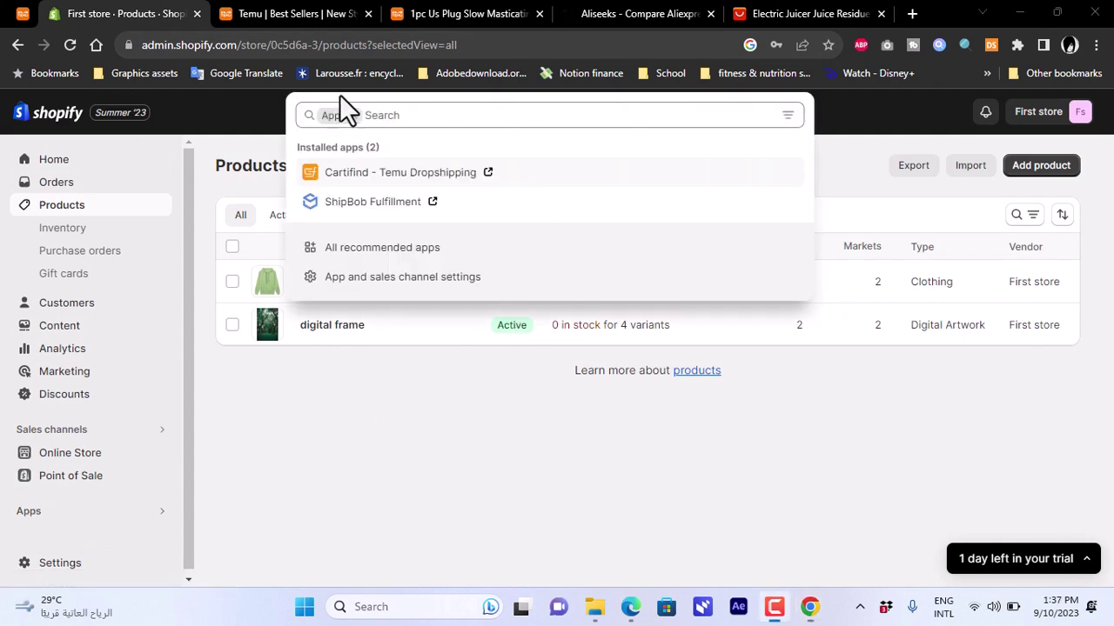
pyautogui.click(409, 117)
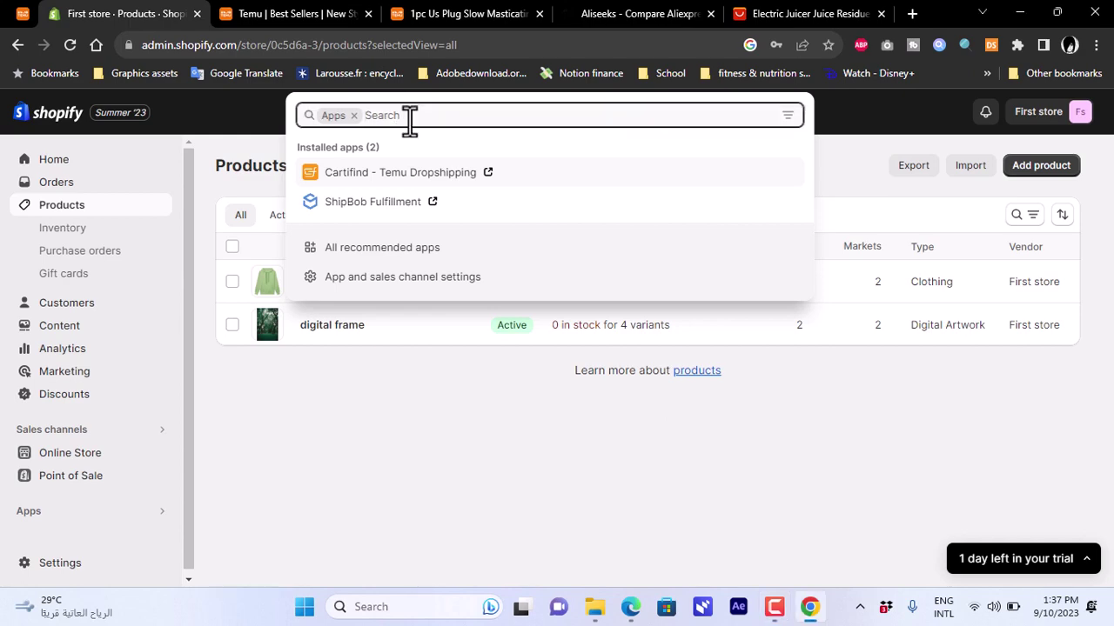
pyautogui.write('dsers')
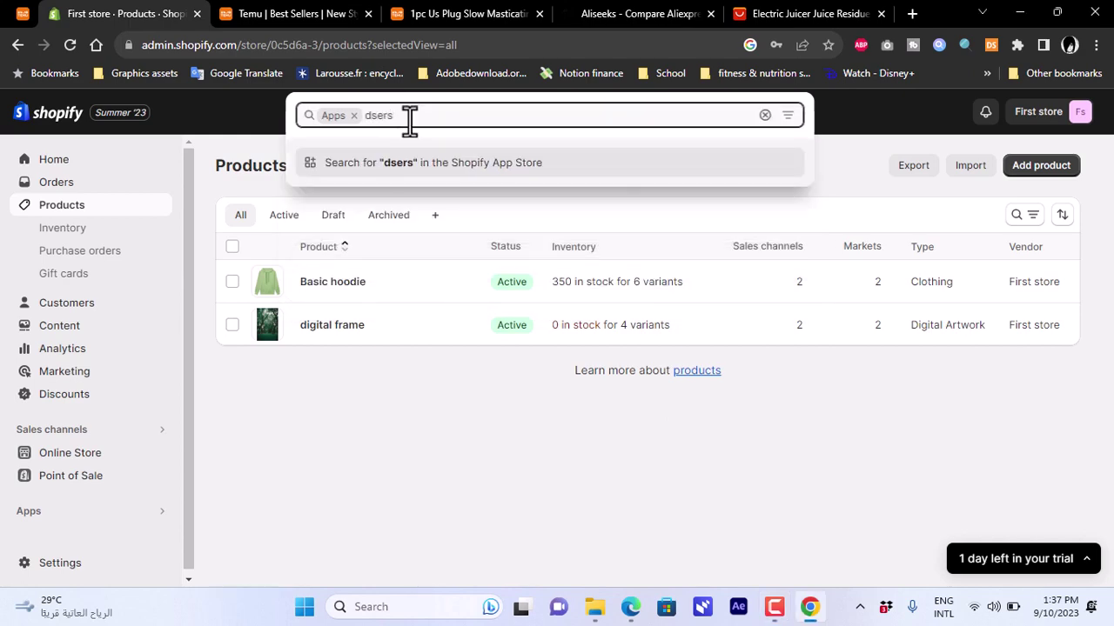
pyautogui.press('Return')
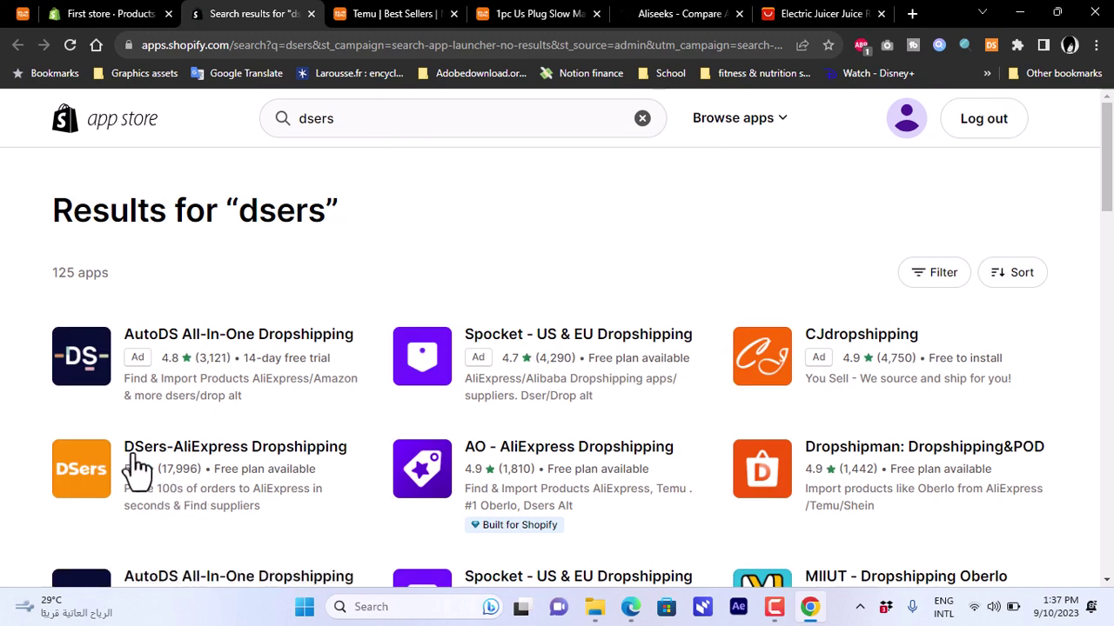
pyautogui.click(259, 452)
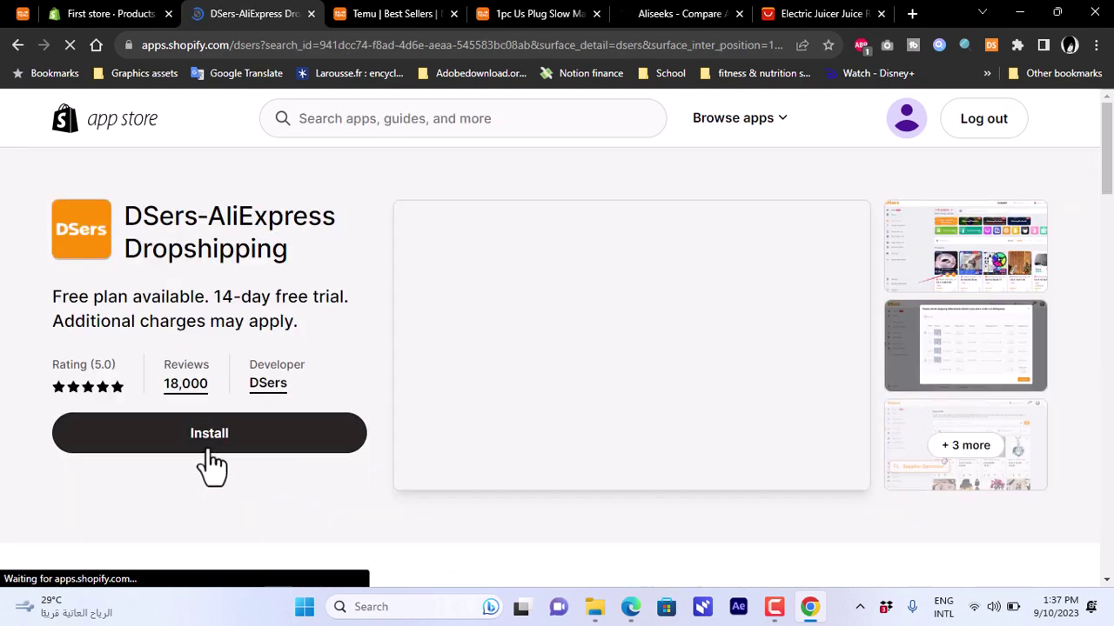
pyautogui.click(209, 466)
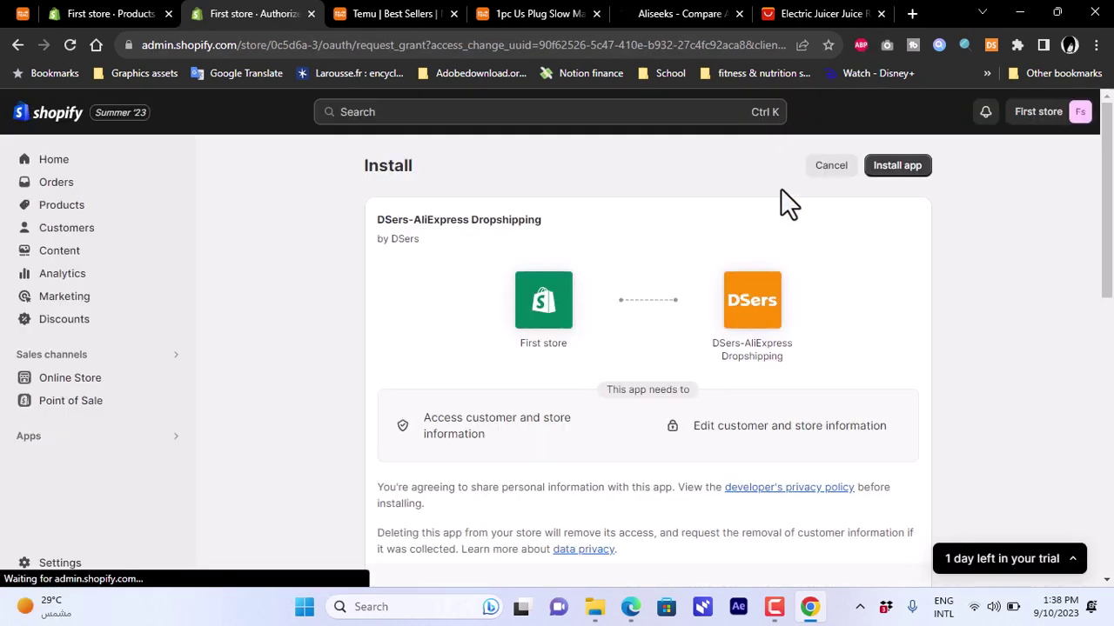
# - Approve the DSers install and pick the free Basic plan via Get Started
pyautogui.click(908, 174)
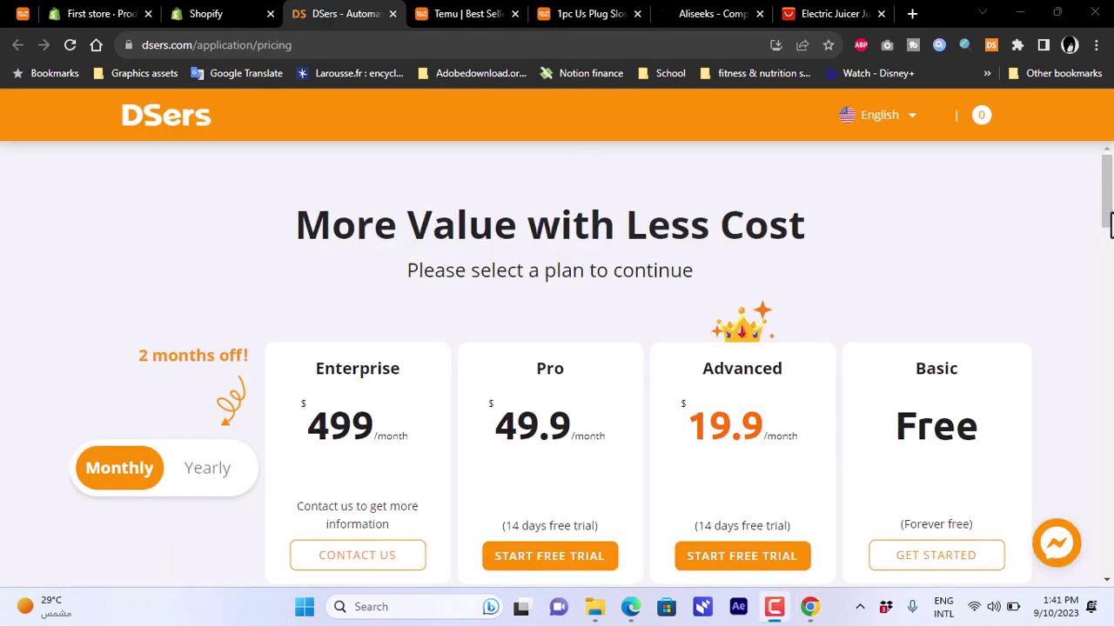
pyautogui.moveTo(1110, 226)
pyautogui.mouseDown()
pyautogui.moveTo(1110, 284)
pyautogui.moveTo(1110, 240)
pyautogui.mouseUp()
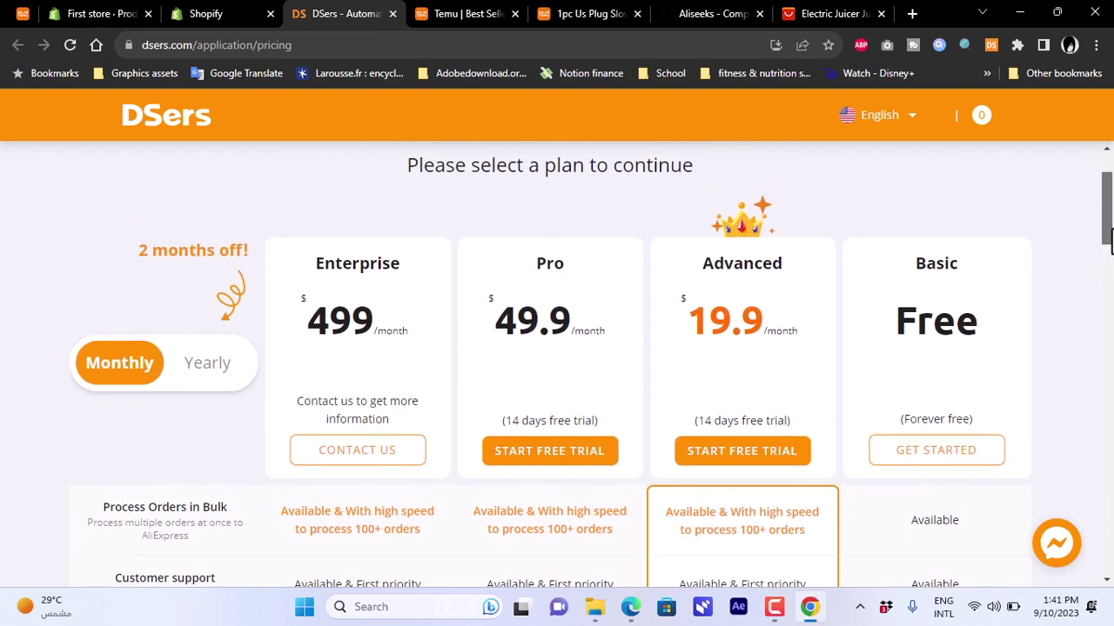
pyautogui.click(943, 455)
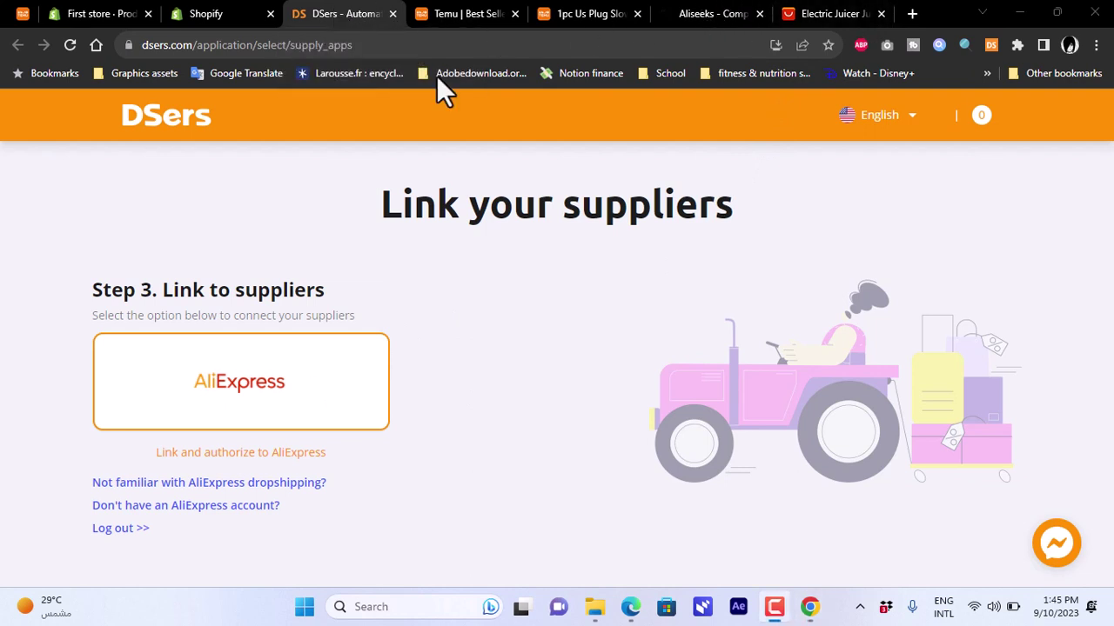
# - Import the $39.96 electric juicer with Add to DSers and dismiss the success notice
pyautogui.click(835, 15)
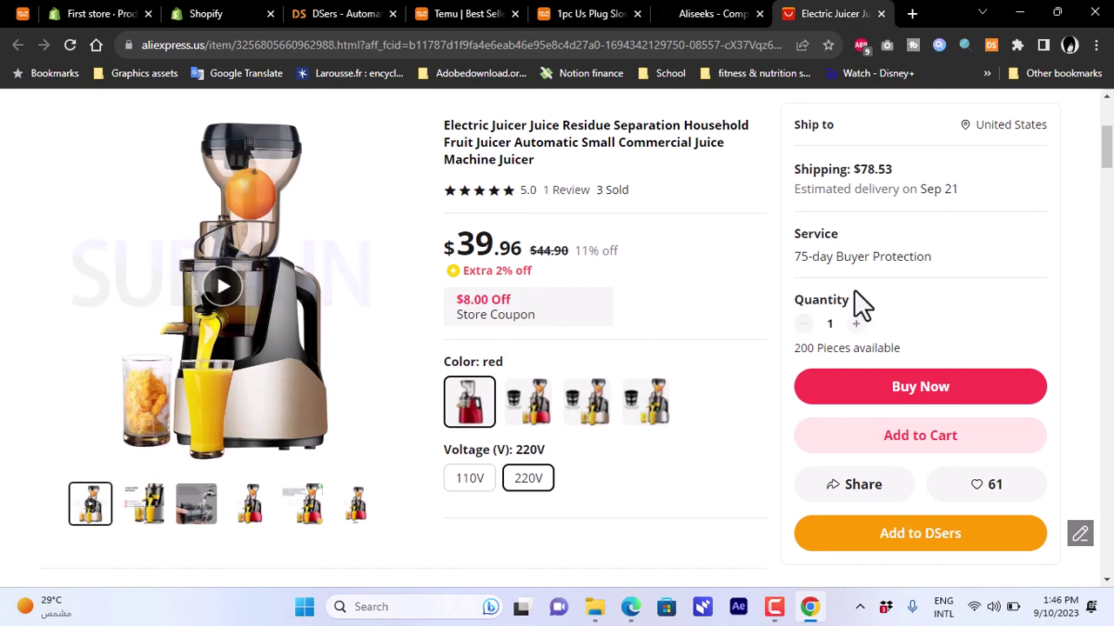
pyautogui.moveTo(1110, 187)
pyautogui.mouseDown()
pyautogui.moveTo(1110, 144)
pyautogui.moveTo(1110, 185)
pyautogui.mouseUp()
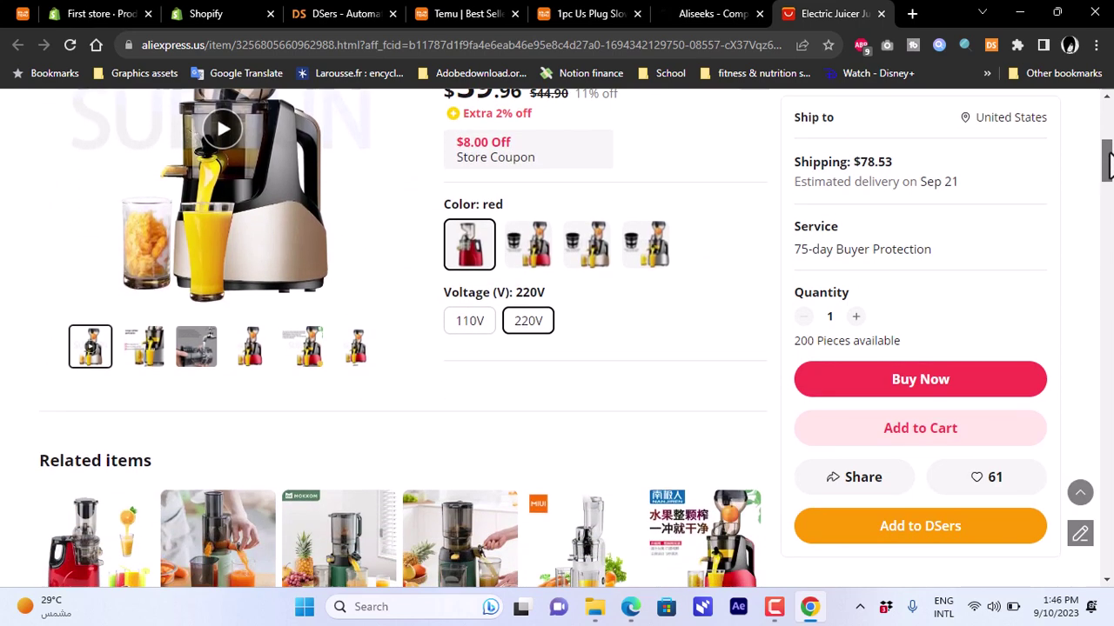
pyautogui.click(930, 538)
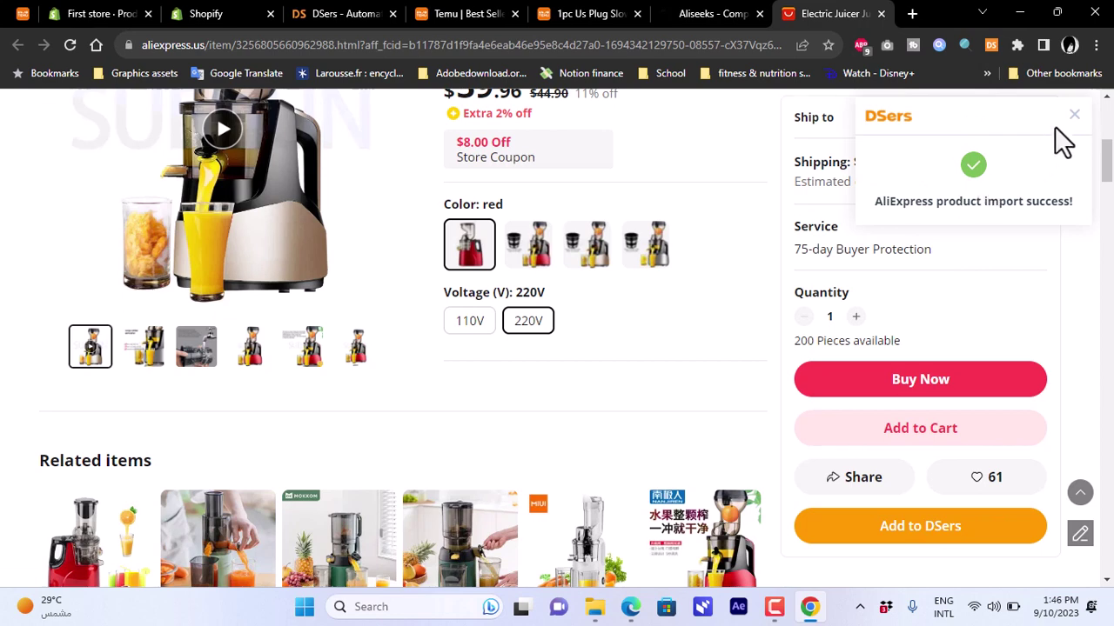
pyautogui.click(1075, 119)
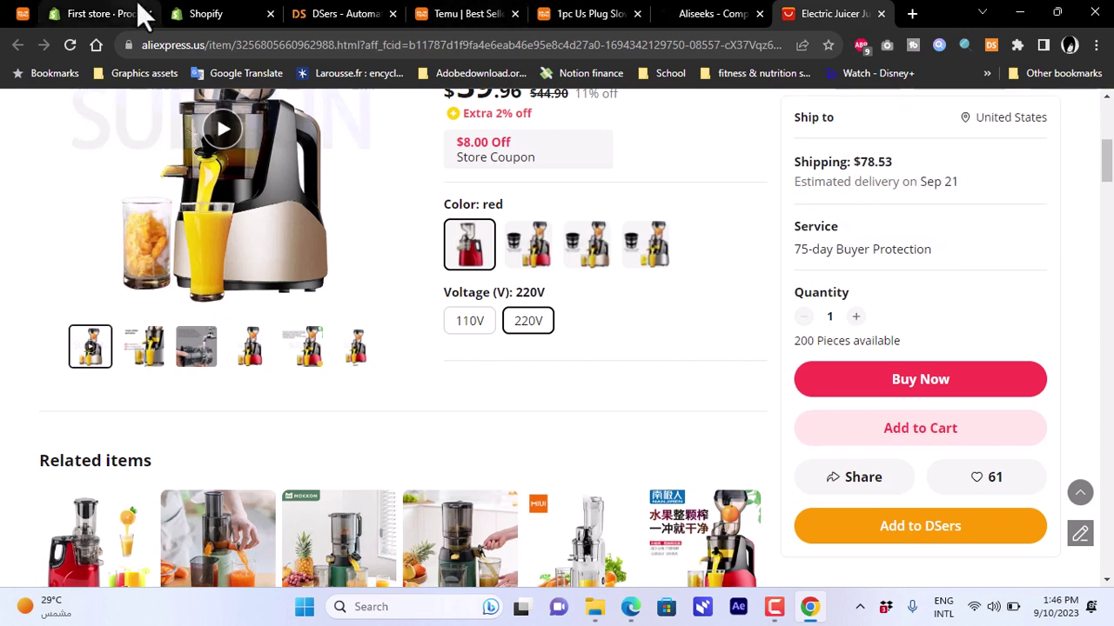
# - From the store's Products page, launch DSers-AliExpress Dropshipping from the installed apps list
pyautogui.click(101, 14)
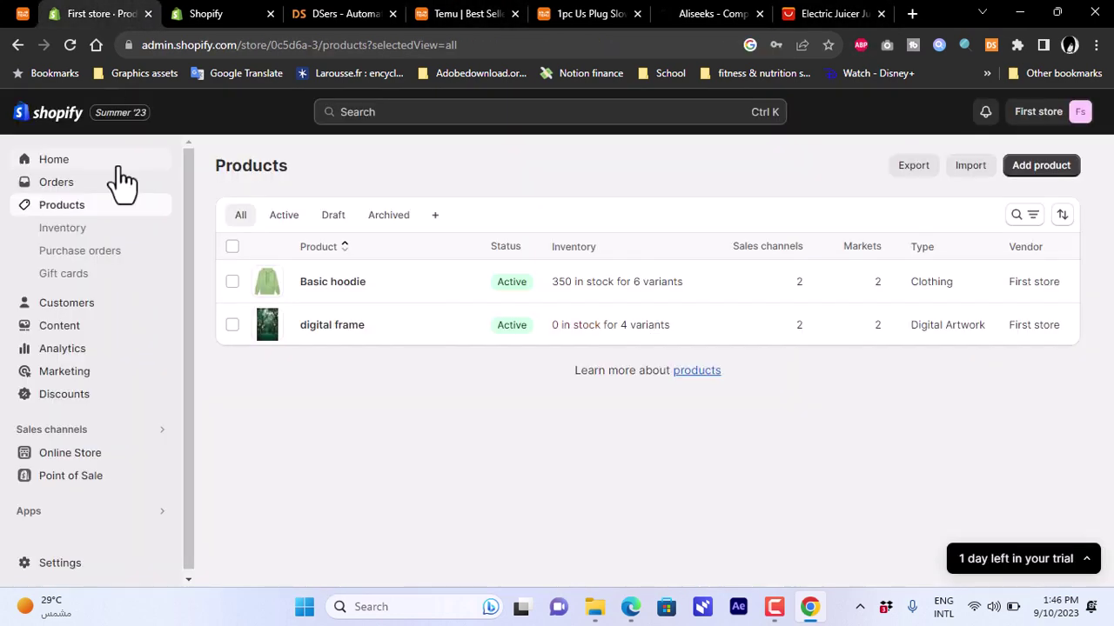
pyautogui.moveTo(189, 423); pyautogui.dragTo(189, 447)
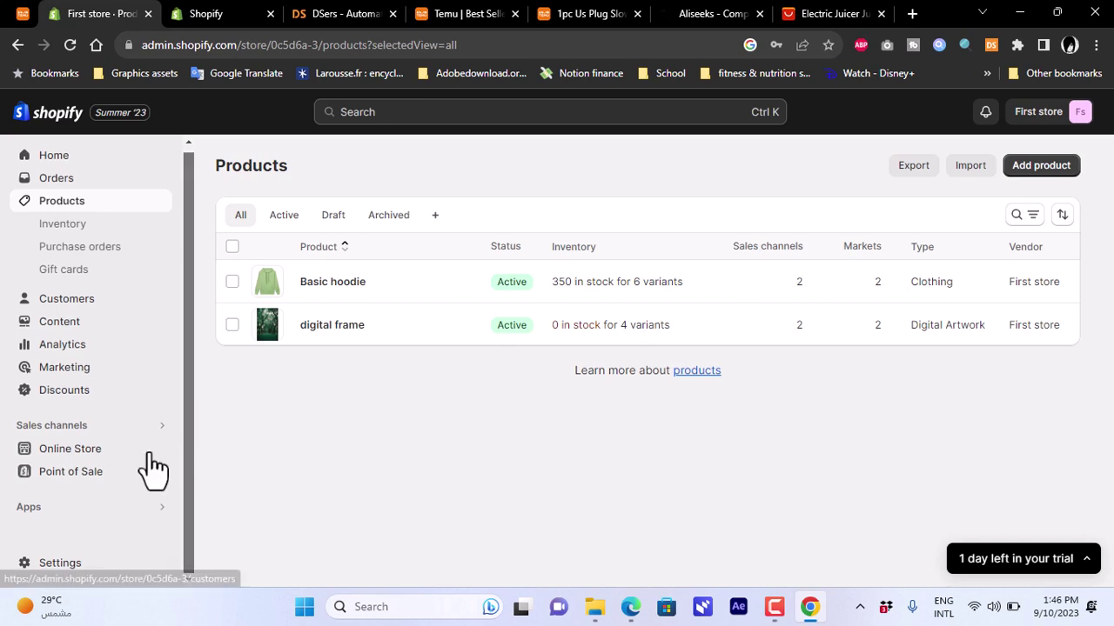
pyautogui.click(33, 512)
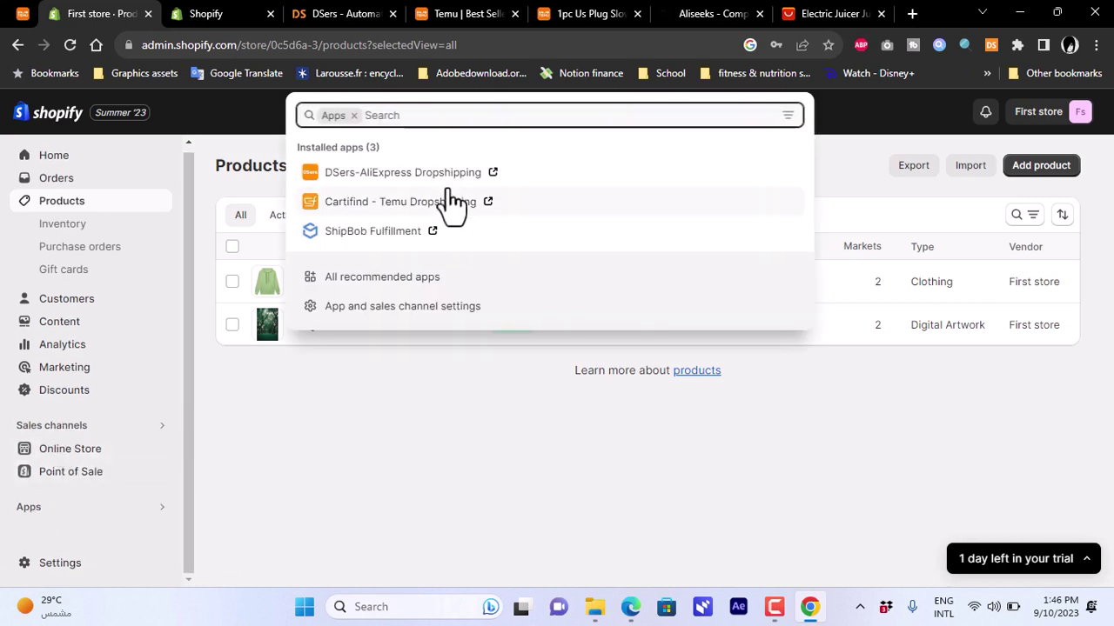
pyautogui.click(393, 189)
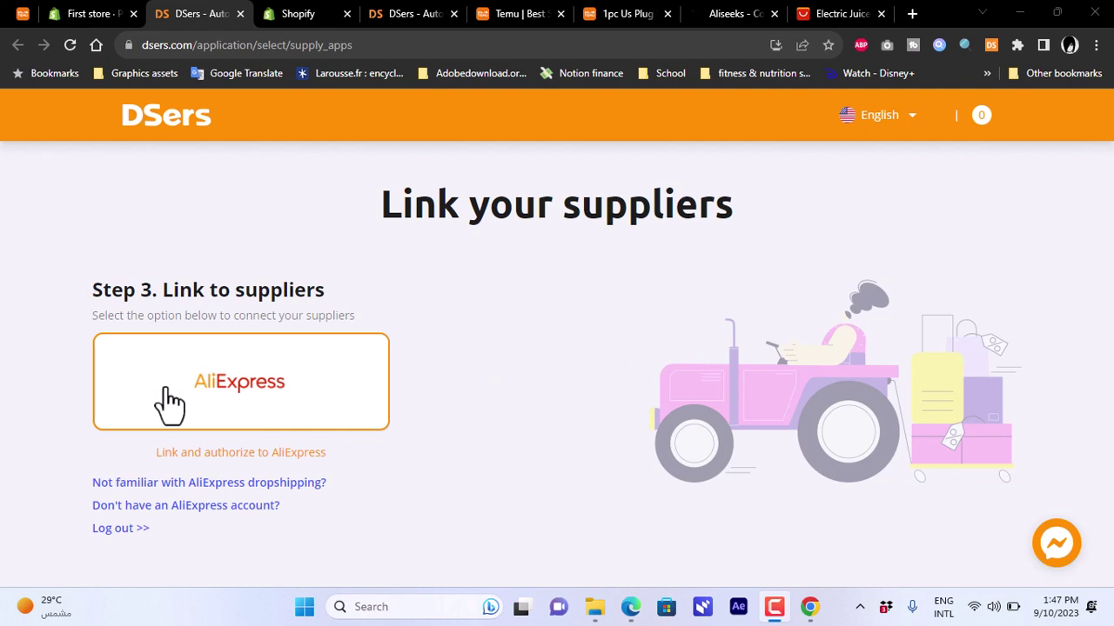
# - Choose AliExpress as the DSers supplier, reach its Register page, then return to the electric juicer listing
pyautogui.click(235, 407)
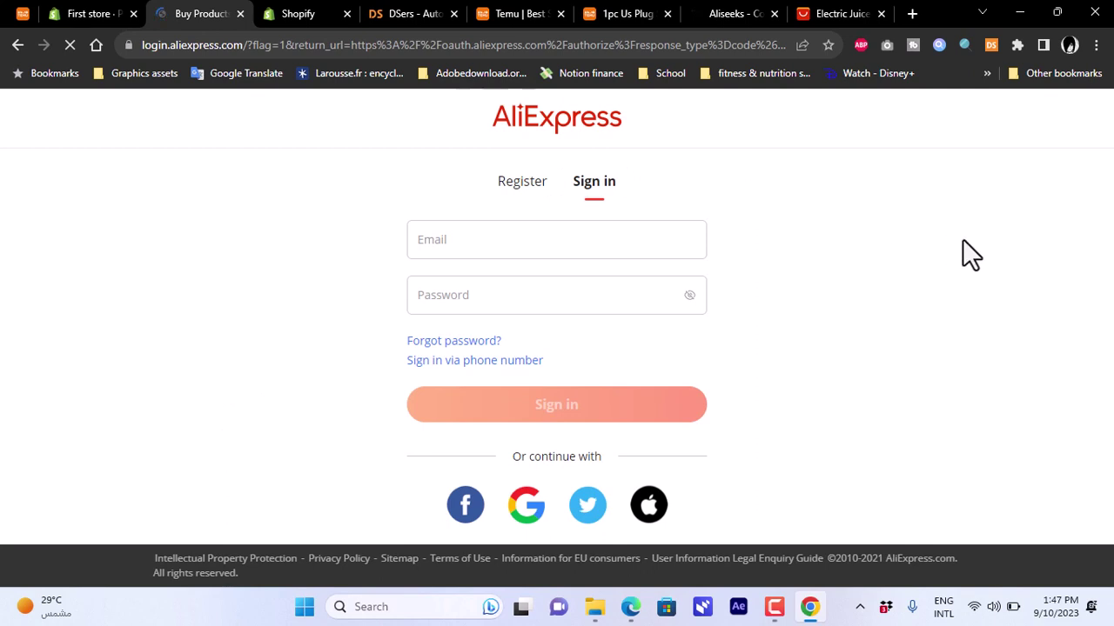
pyautogui.click(525, 226)
pyautogui.click(522, 183)
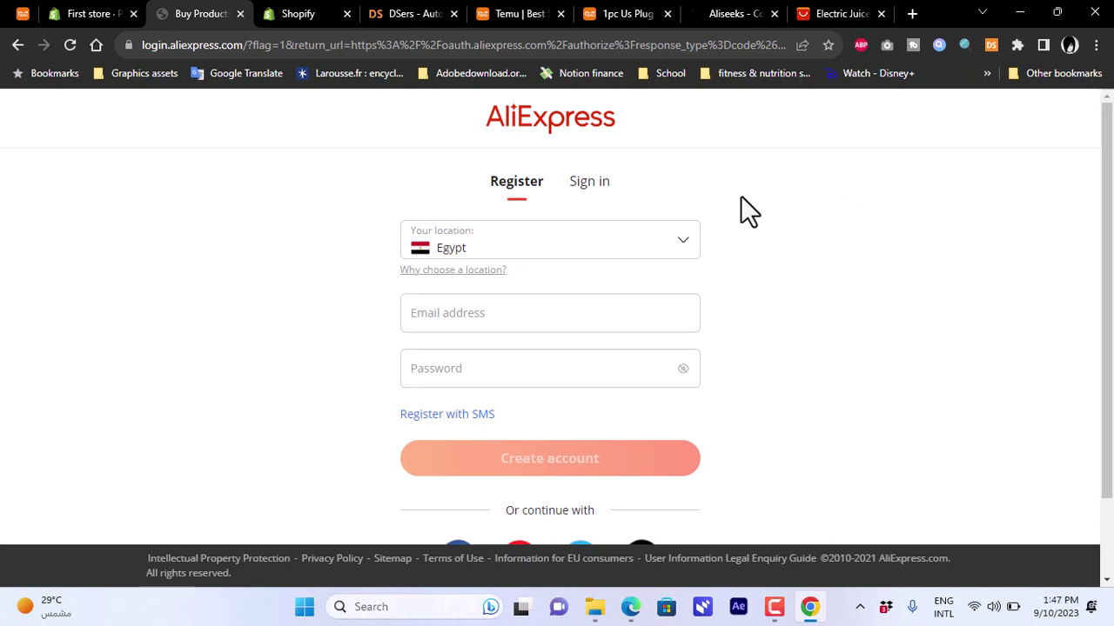
pyautogui.click(98, 11)
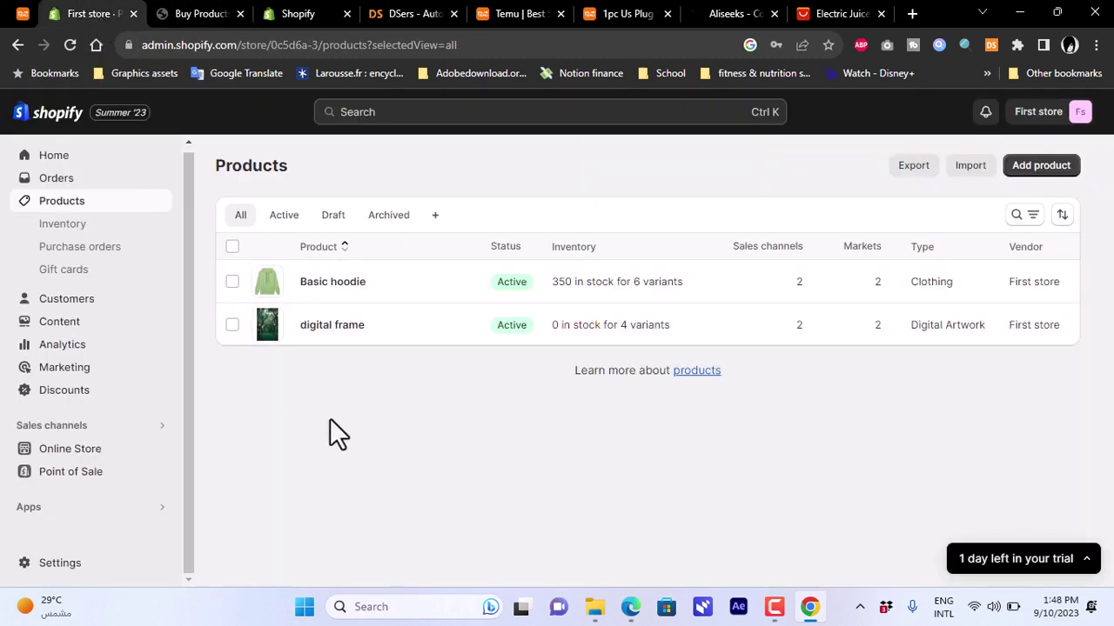
pyautogui.click(818, 13)
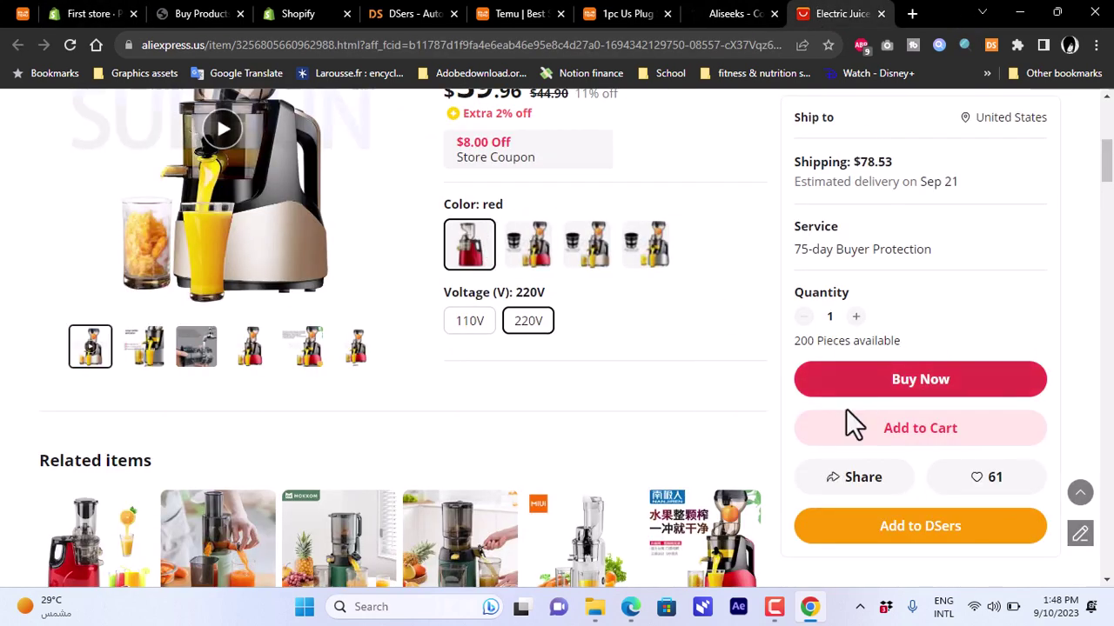